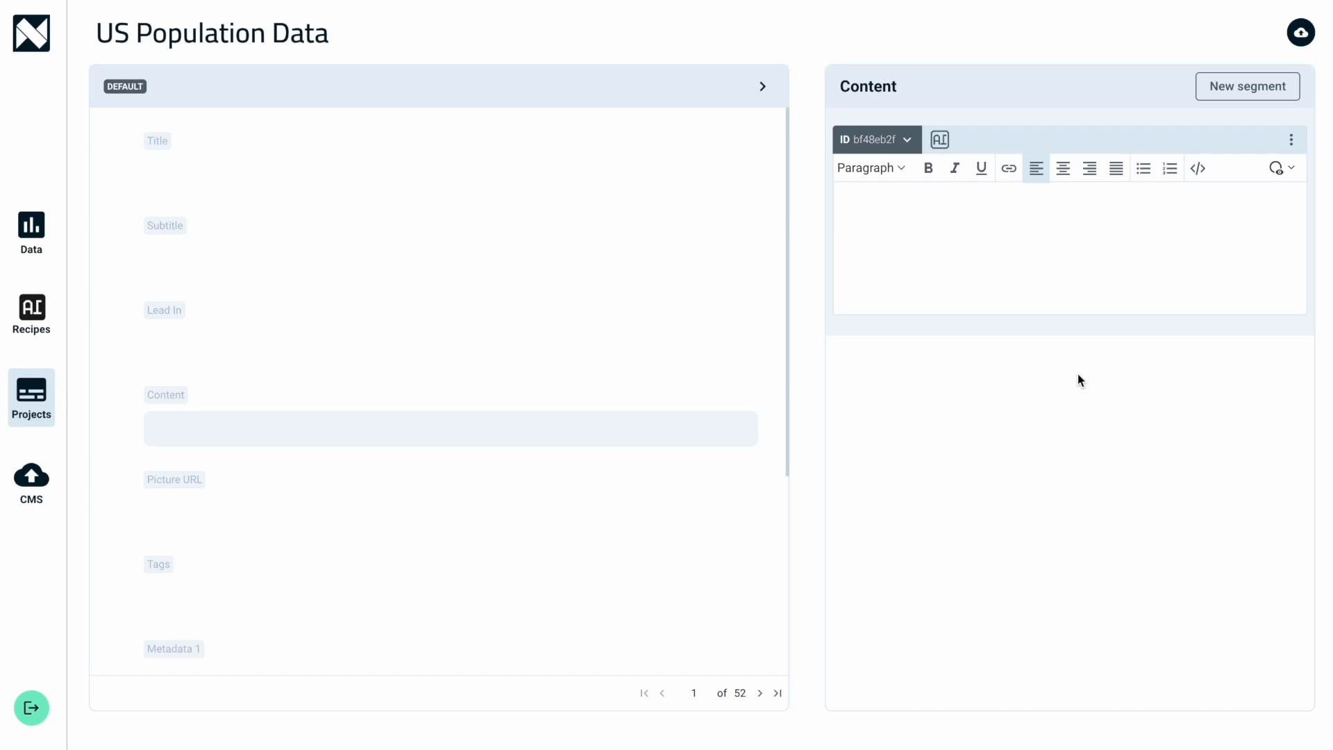
# Step: Add a second Content segment, and write "#name is a place that has a population" in the first one using the #name variable
pyautogui.click(1245, 90)
pyautogui.click(1115, 425)
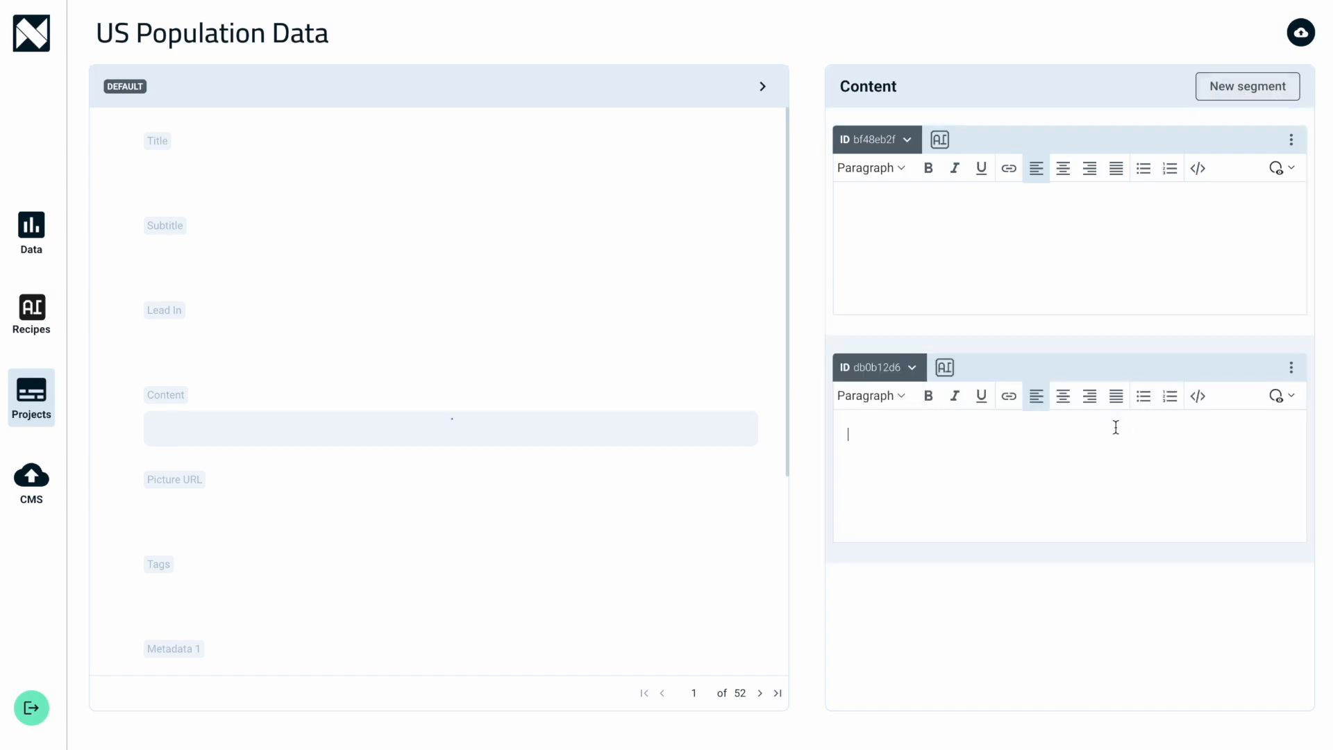
pyautogui.click(1065, 279)
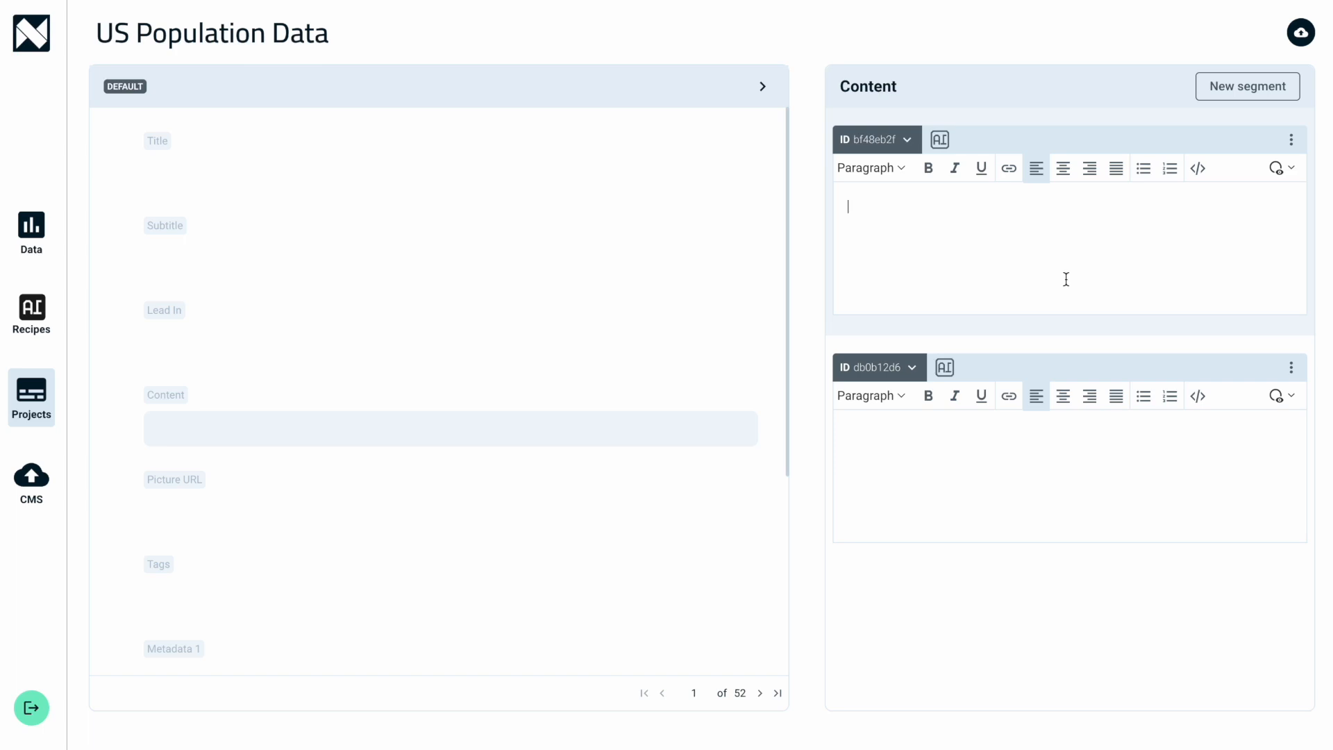
pyautogui.write('name is a place that has a population')
pyautogui.moveTo(879, 207); pyautogui.dragTo(840, 207)
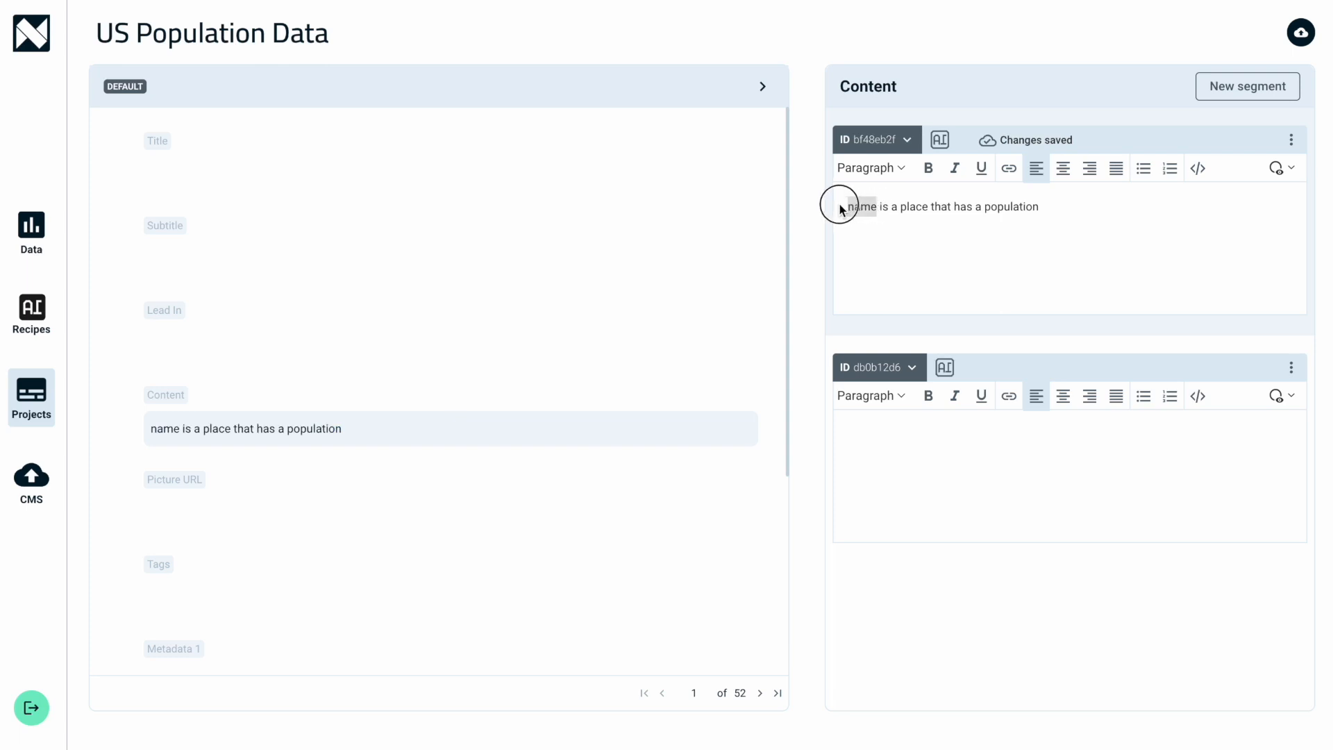
pyautogui.click(1276, 168)
pyautogui.click(1234, 202)
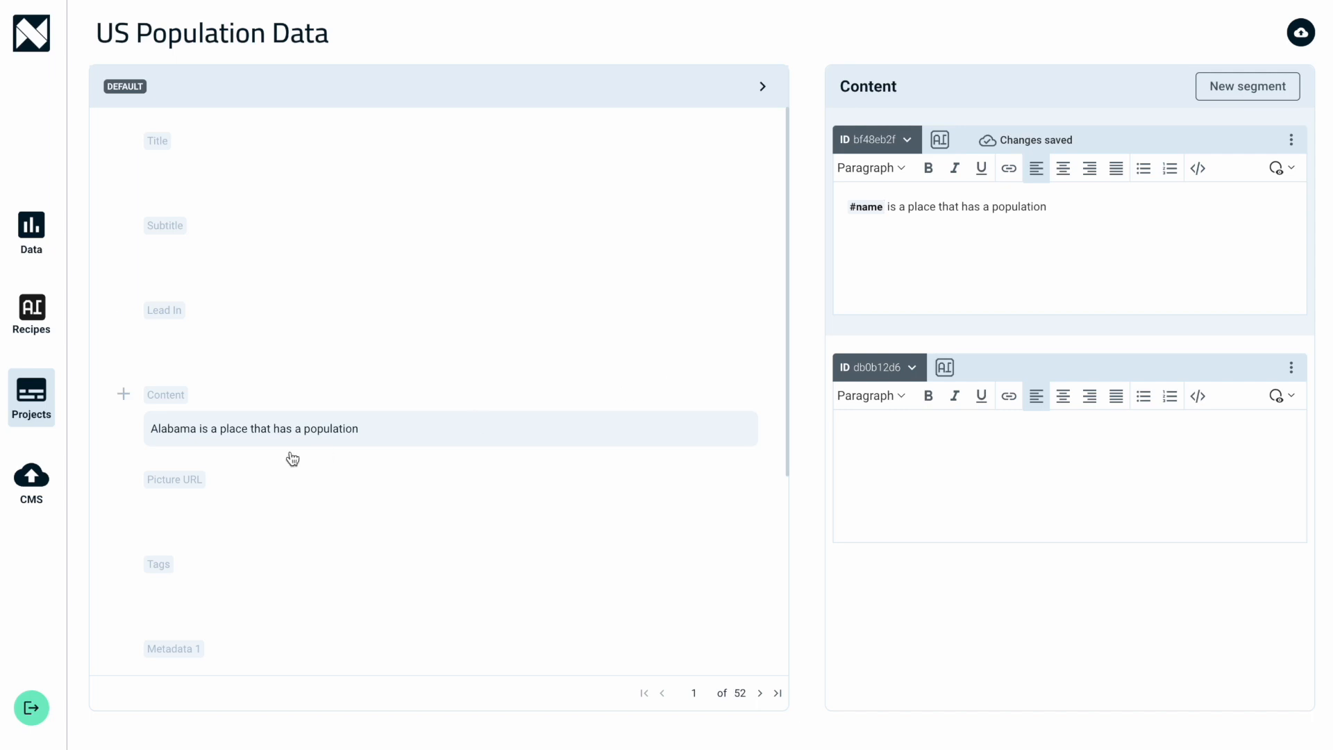
# Step: Write "#populationdata is the exact population of #name" in the second segment, using both data variables
pyautogui.click(895, 440)
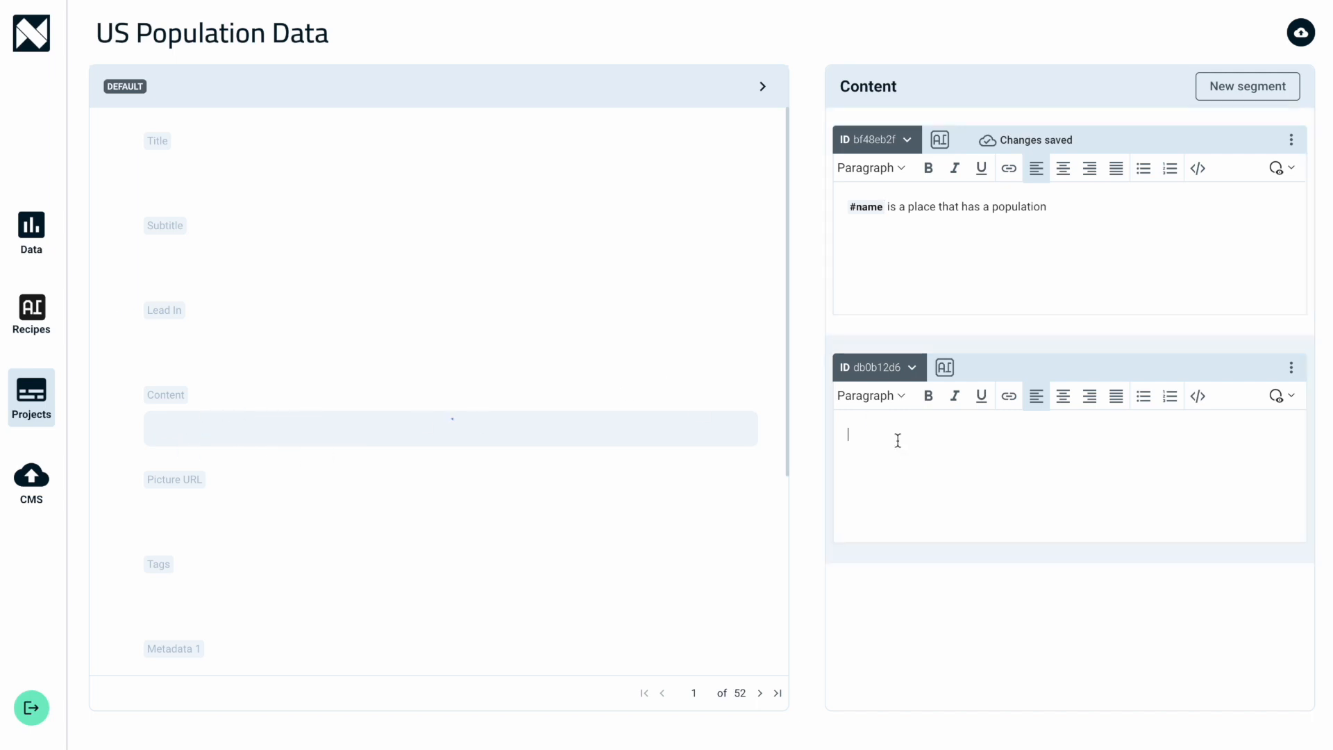
pyautogui.write('#populationdata is the exact population of #name')
pyautogui.click(948, 485)
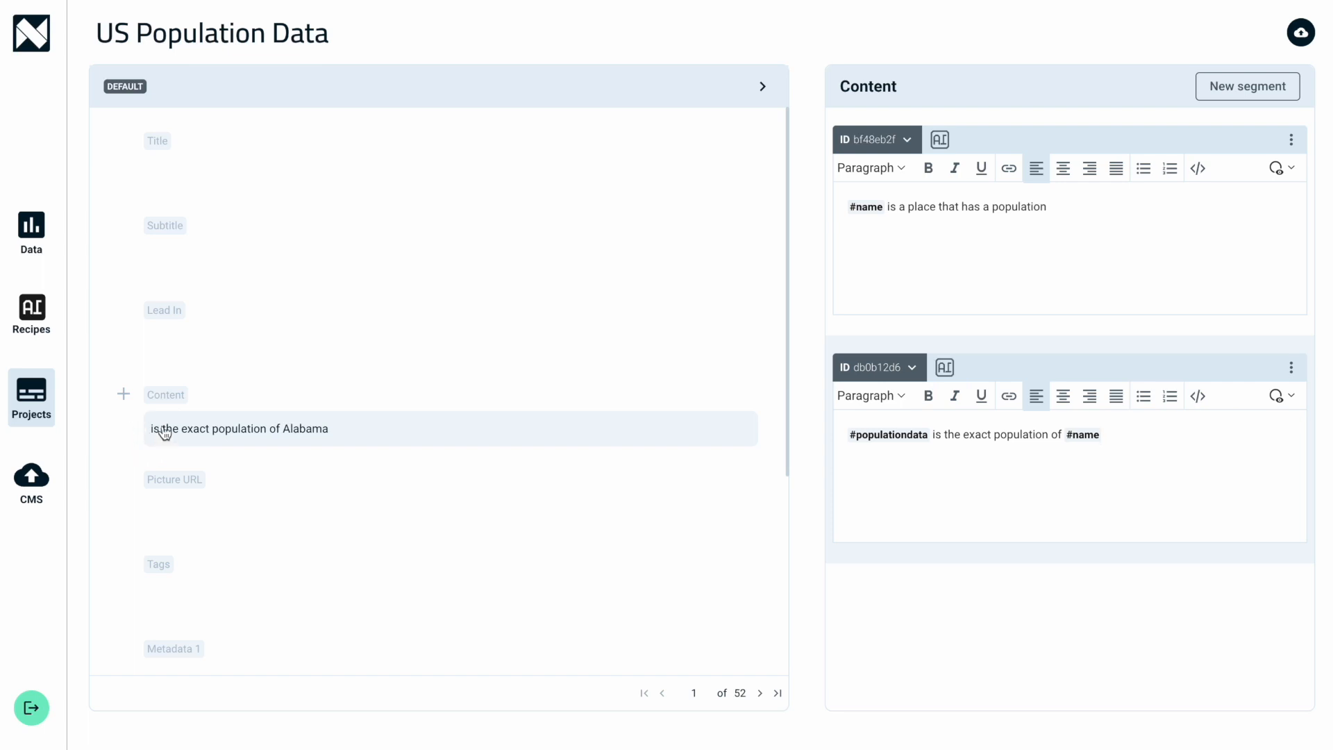
# Step: Compare the content preview of records 1 and 2, and open the US Population Data data source
pyautogui.click(761, 694)
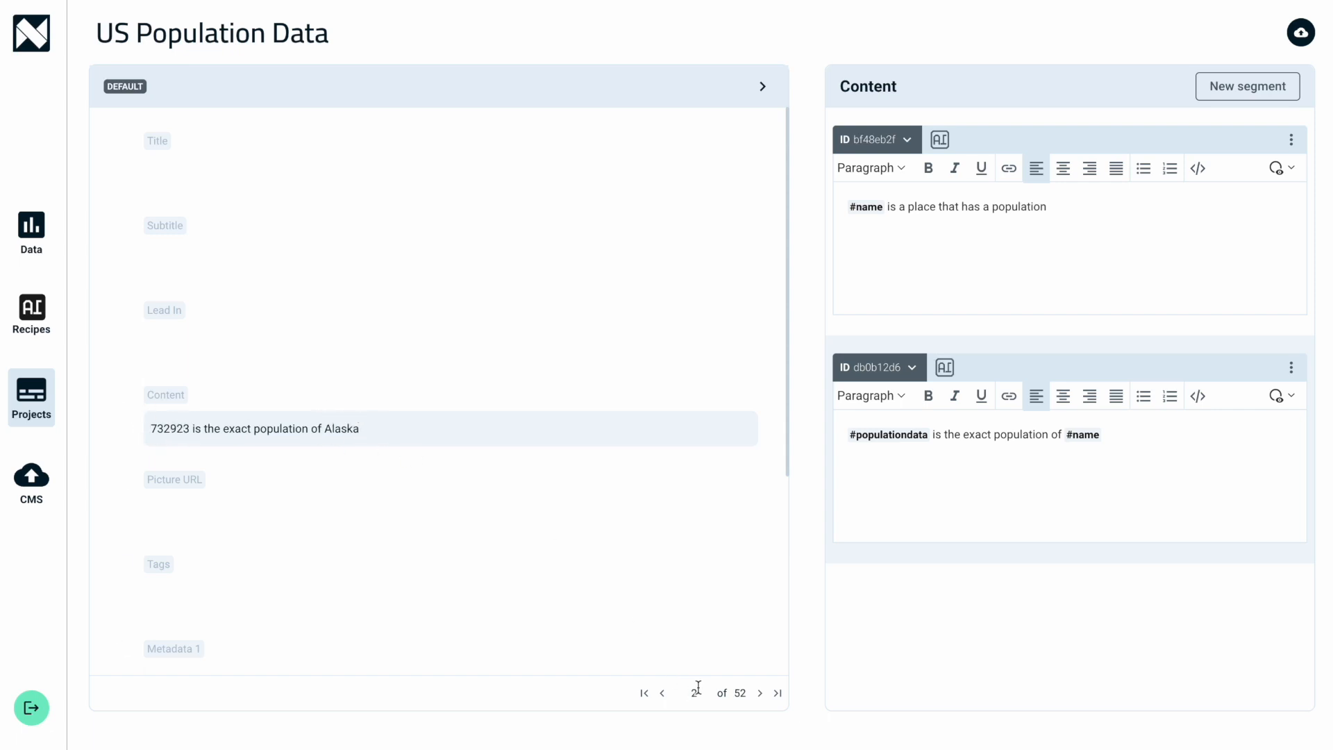
pyautogui.click(661, 693)
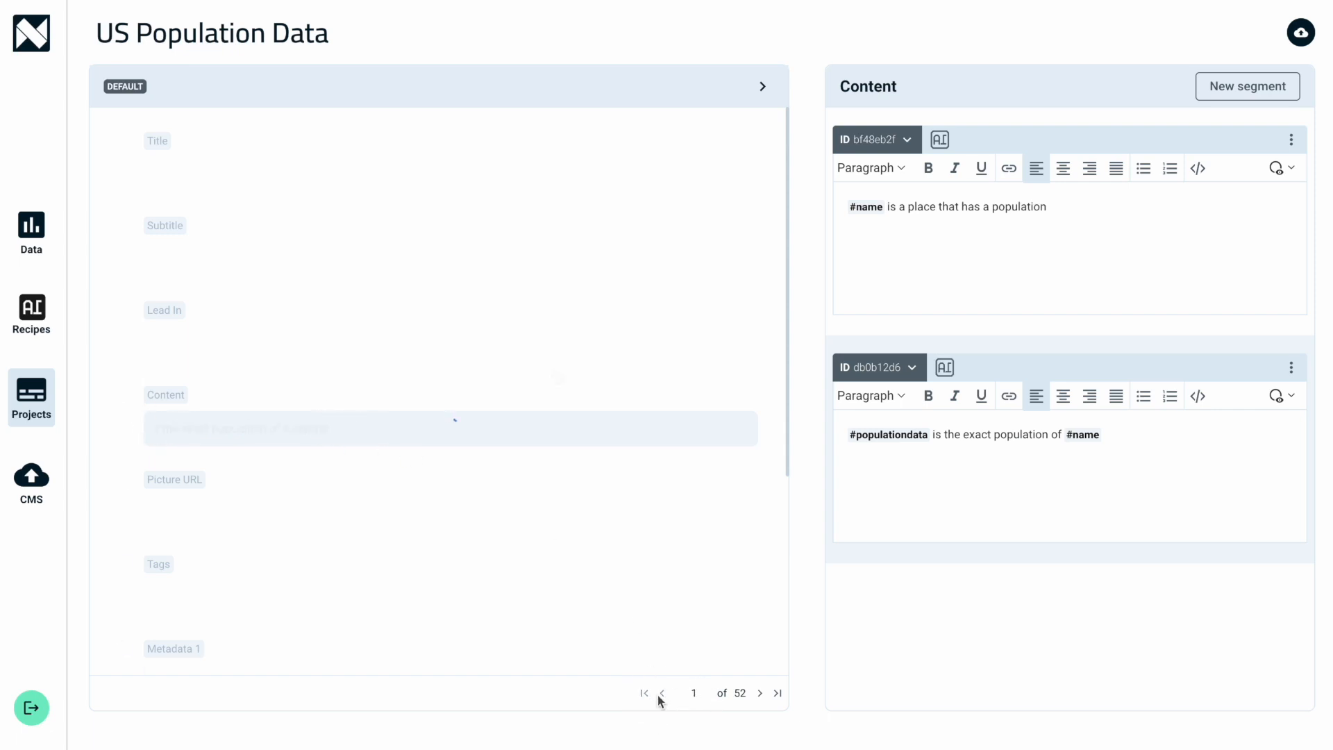
pyautogui.click(36, 241)
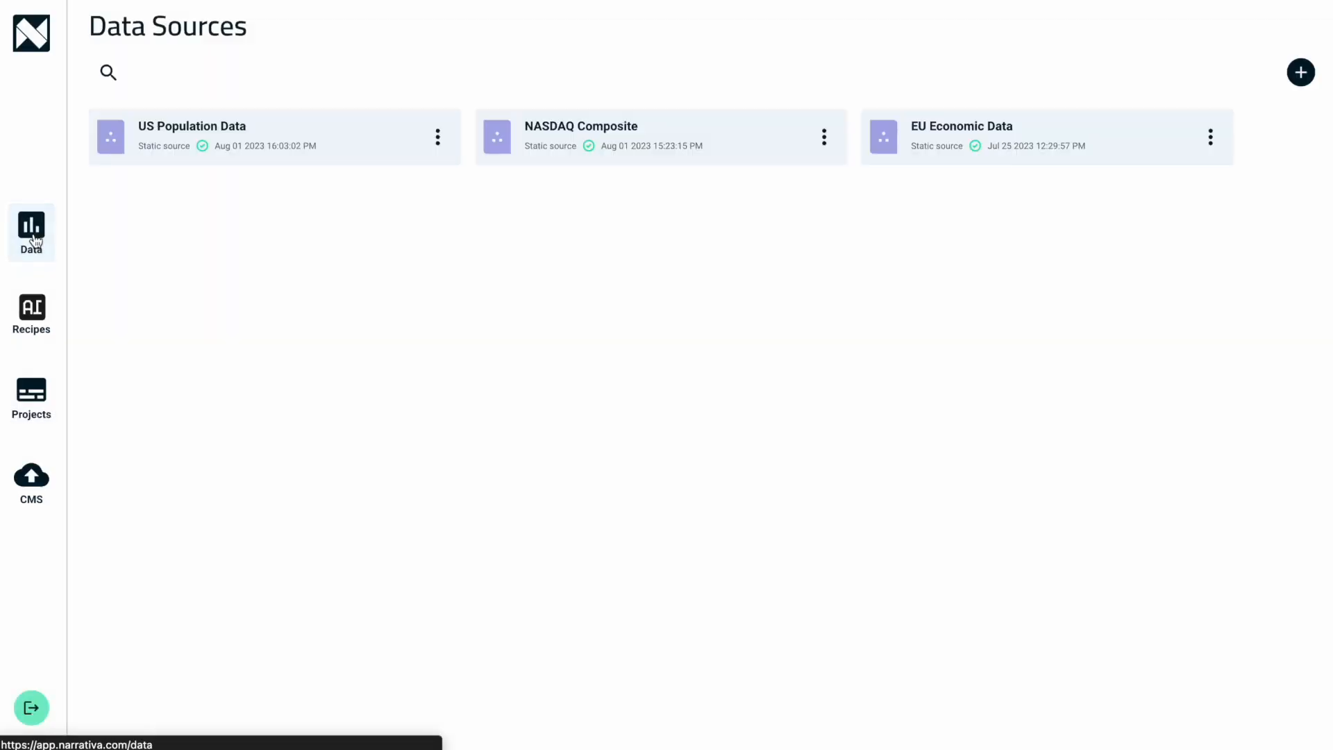
pyautogui.click(292, 135)
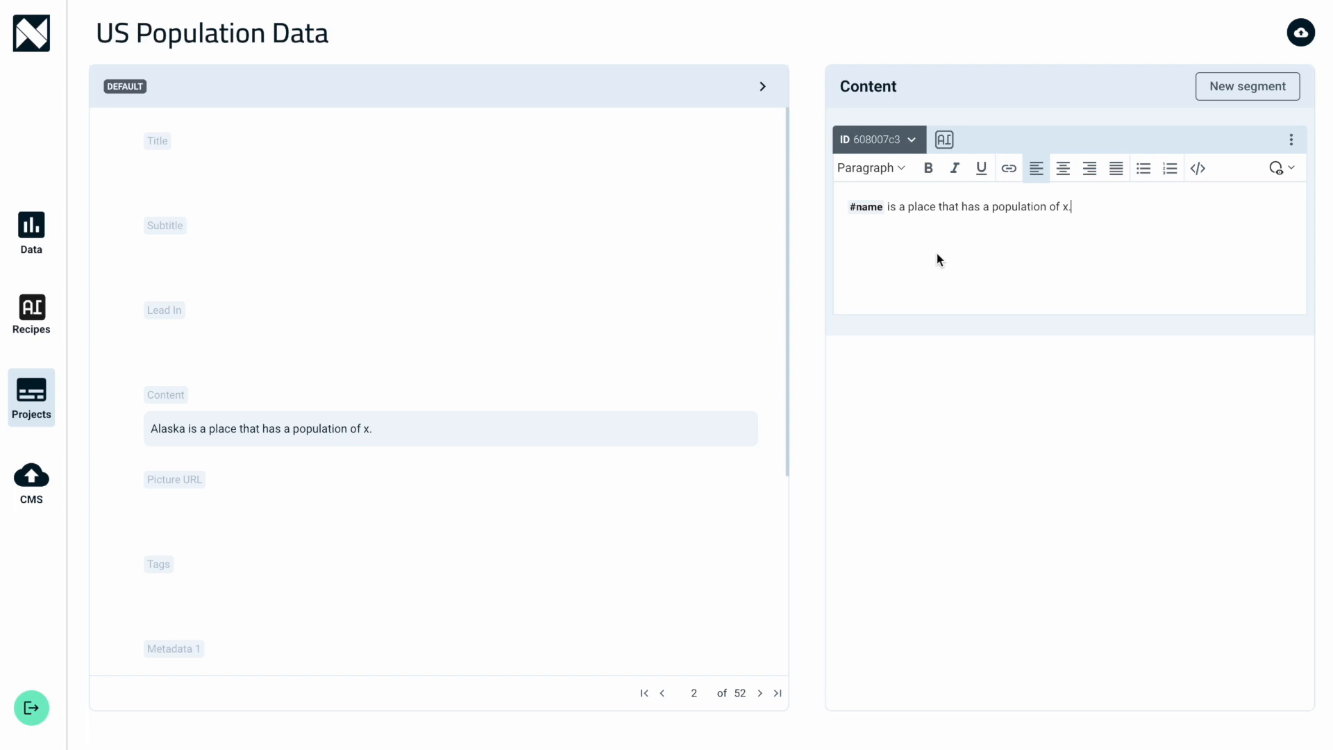
# Step: Replace the x placeholder in the segment's population sentence with the #populationdata variable
pyautogui.doubleClick(1065, 208)
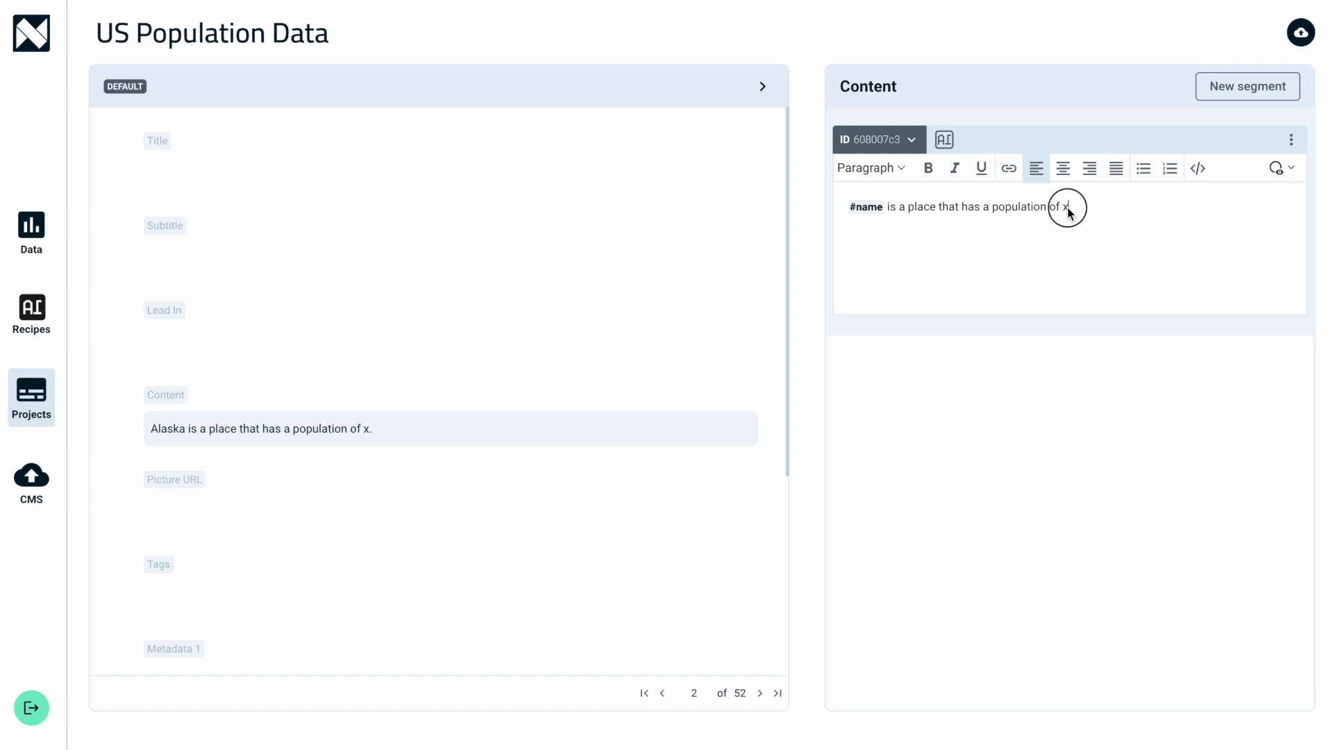
pyautogui.click(1279, 169)
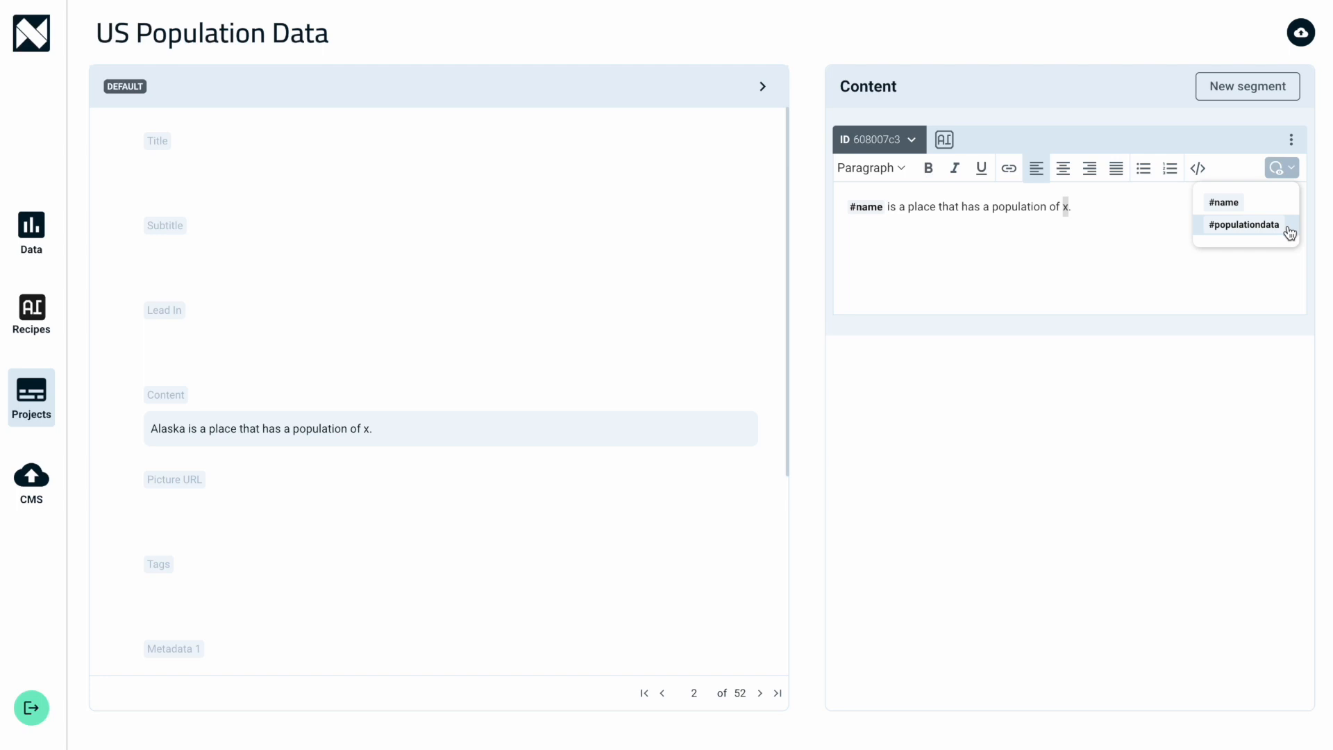
pyautogui.click(1243, 224)
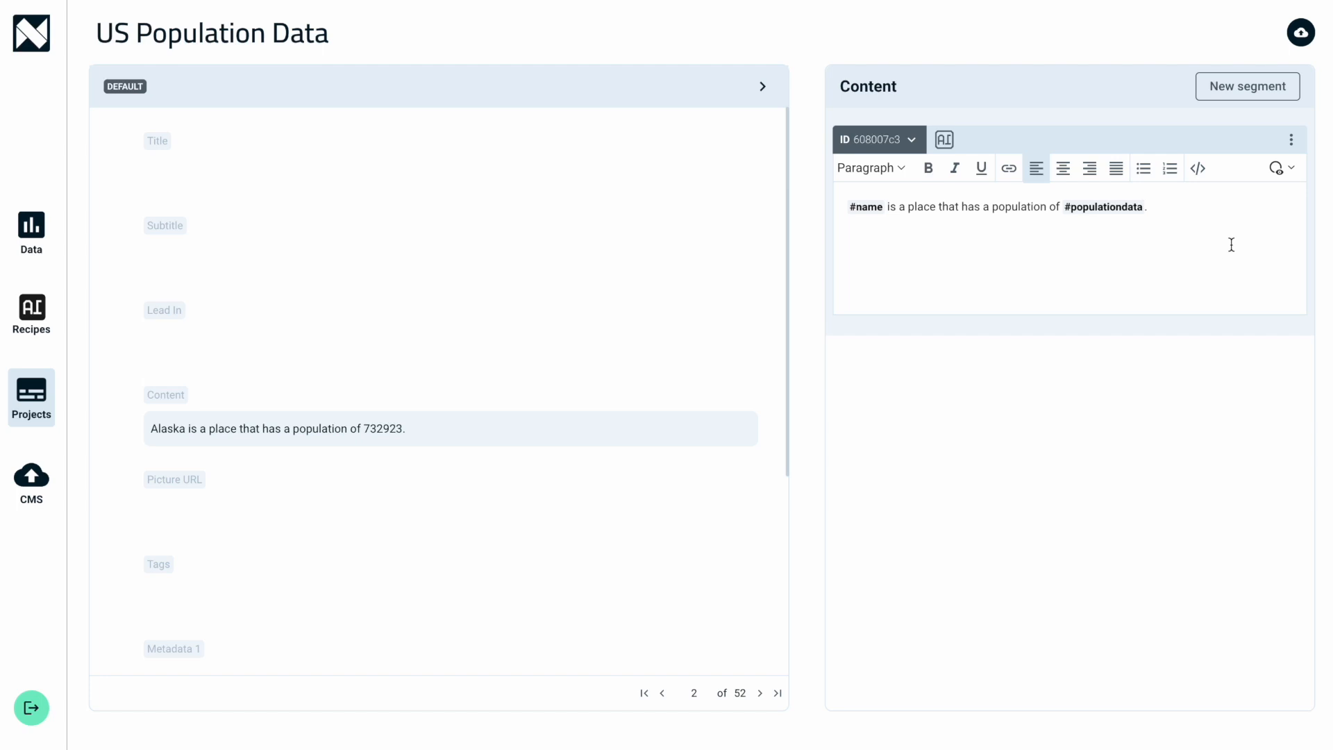
# Step: Clone the population sentence segment, and generate an AI paraphrase of the clone as a further segment
pyautogui.click(1291, 140)
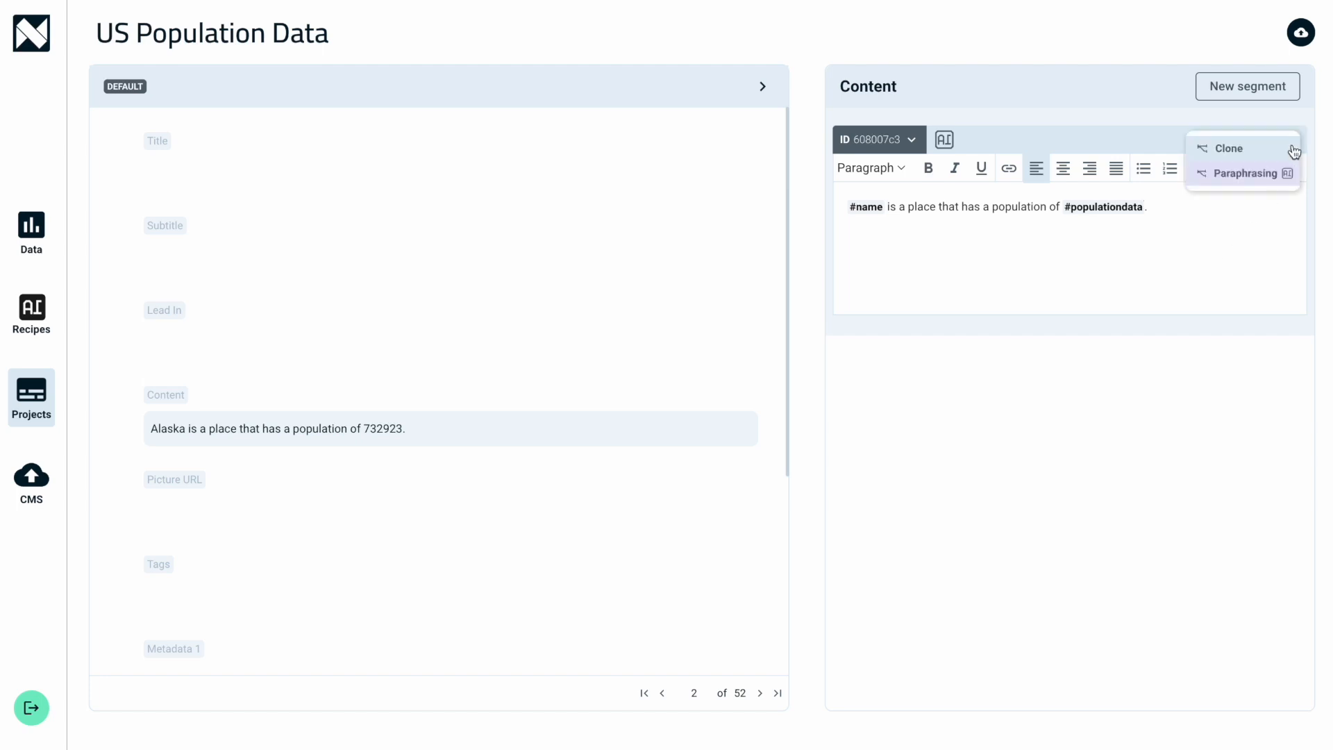
pyautogui.click(1245, 149)
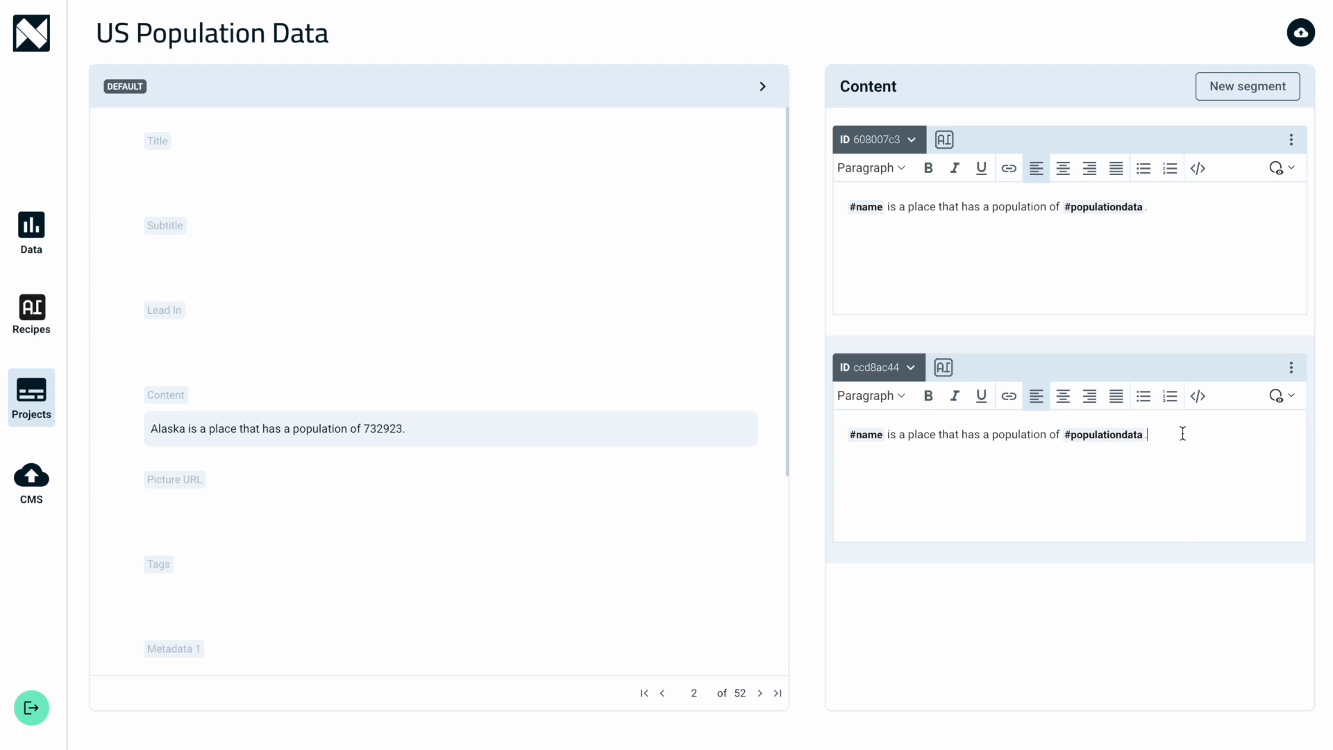
pyautogui.click(1290, 370)
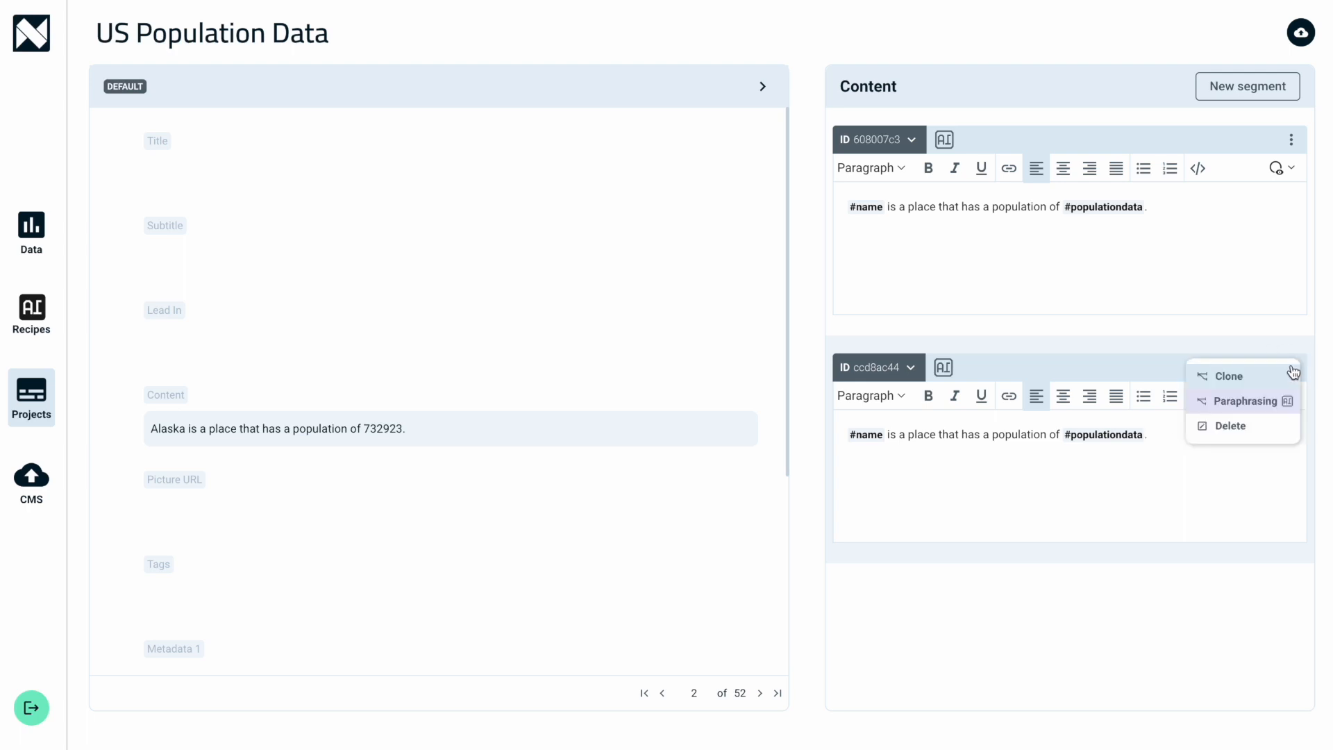
pyautogui.click(1259, 406)
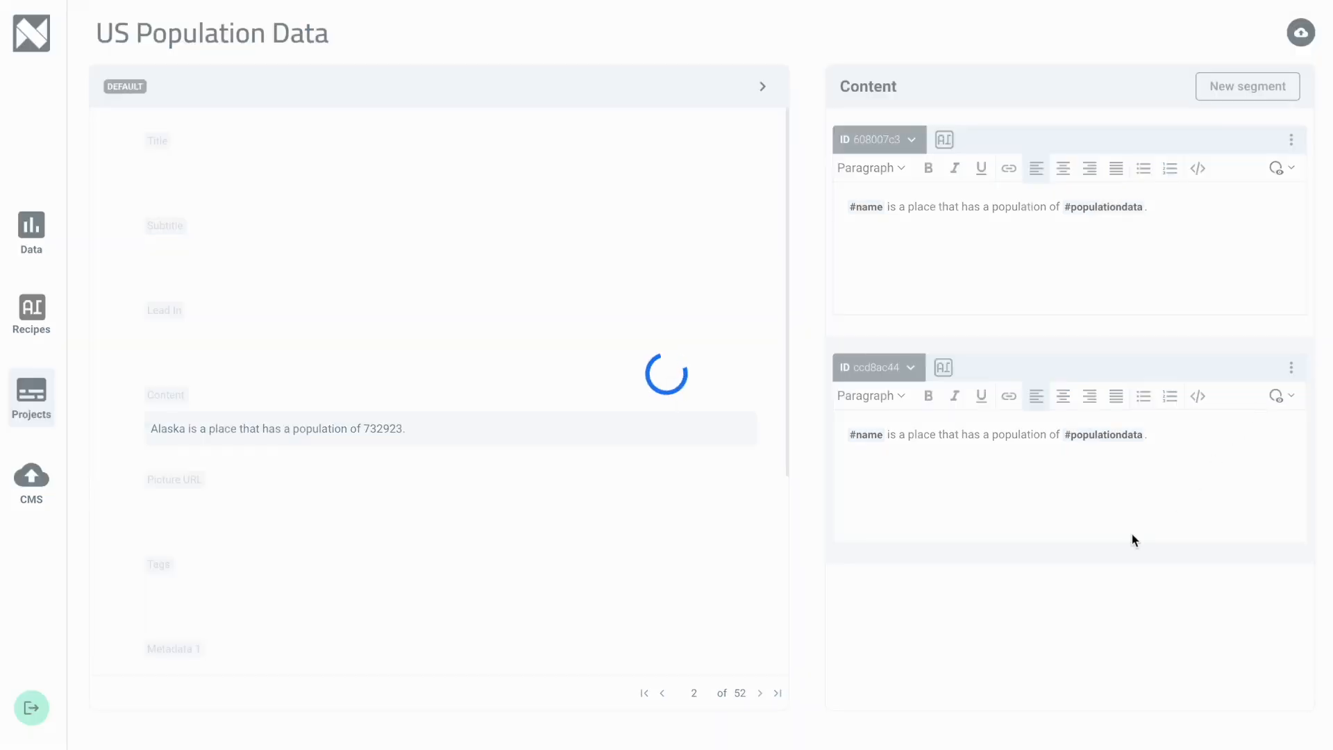
pyautogui.scroll(-2, 1132, 535)
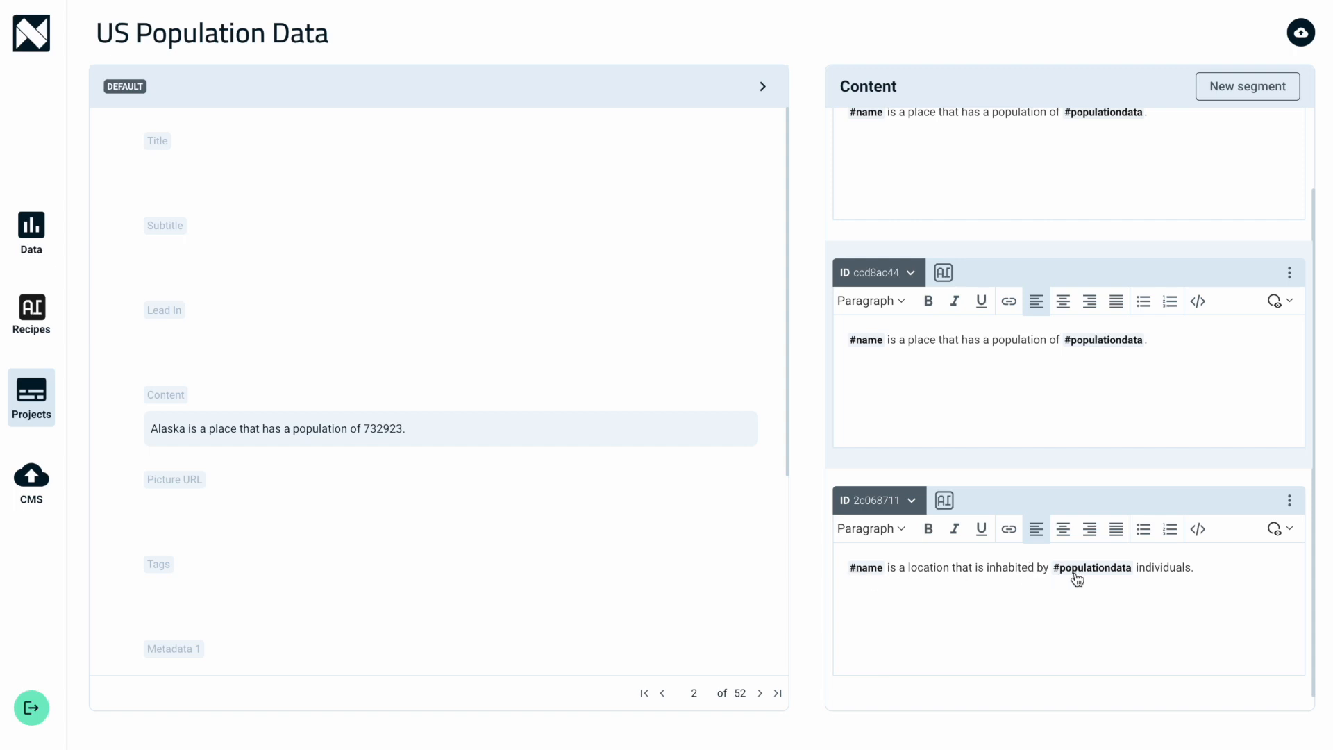
pyautogui.click(1214, 567)
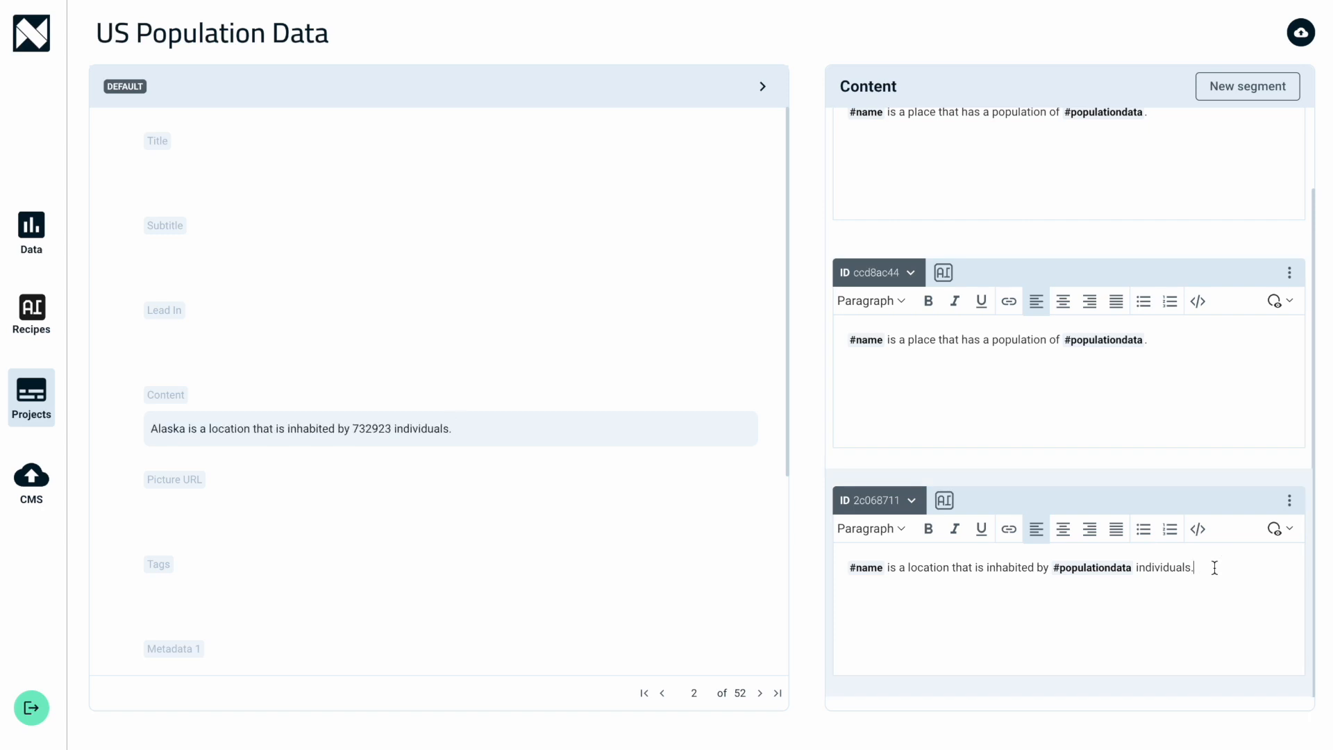
# Step: Add a new segment containing a code block with the text "insert html or javascript code here"
pyautogui.click(1261, 94)
pyautogui.scroll(-3, 1168, 301)
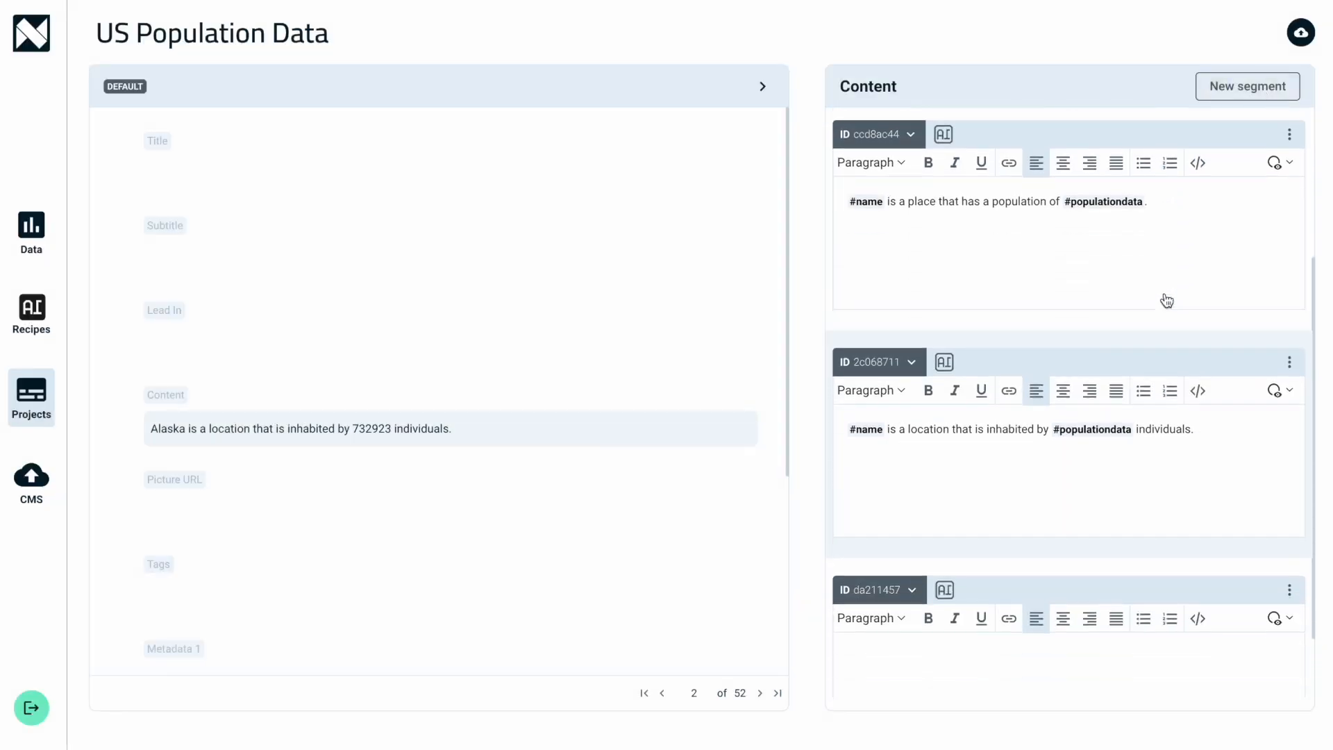
pyautogui.click(1060, 571)
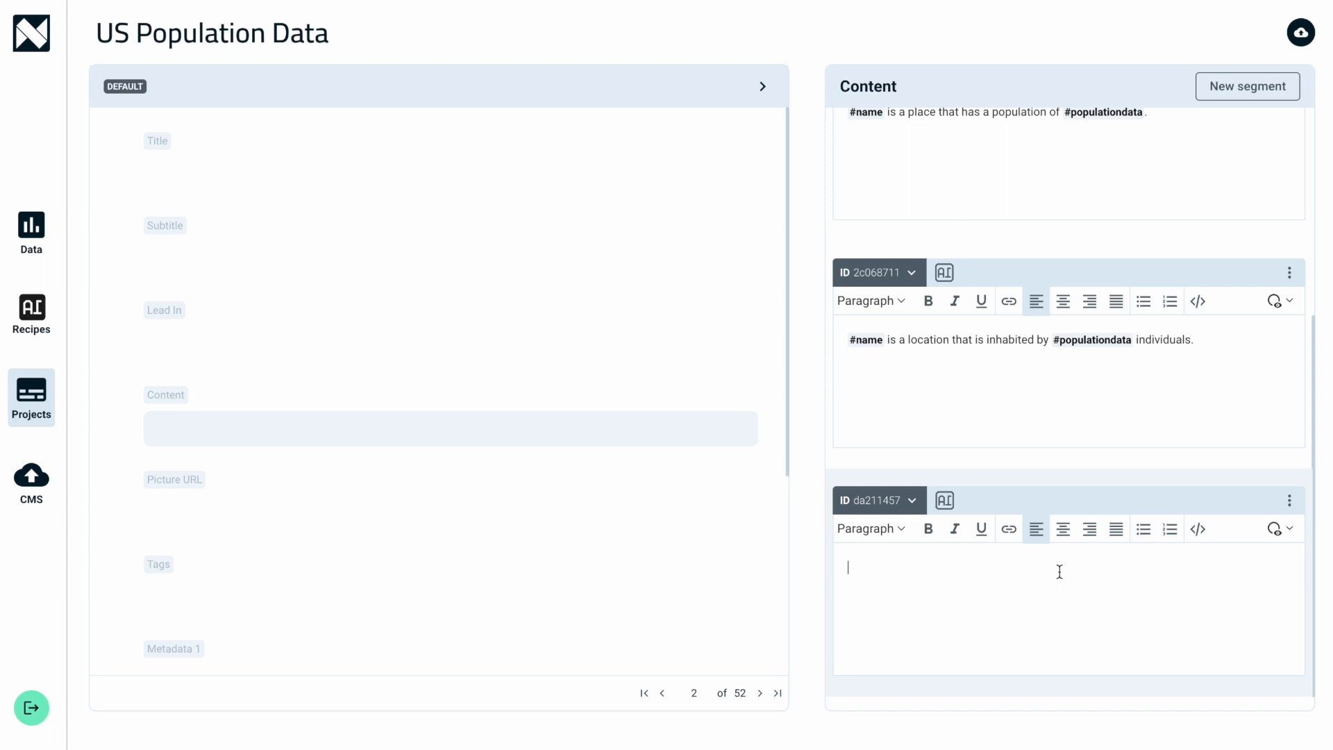
pyautogui.click(1198, 529)
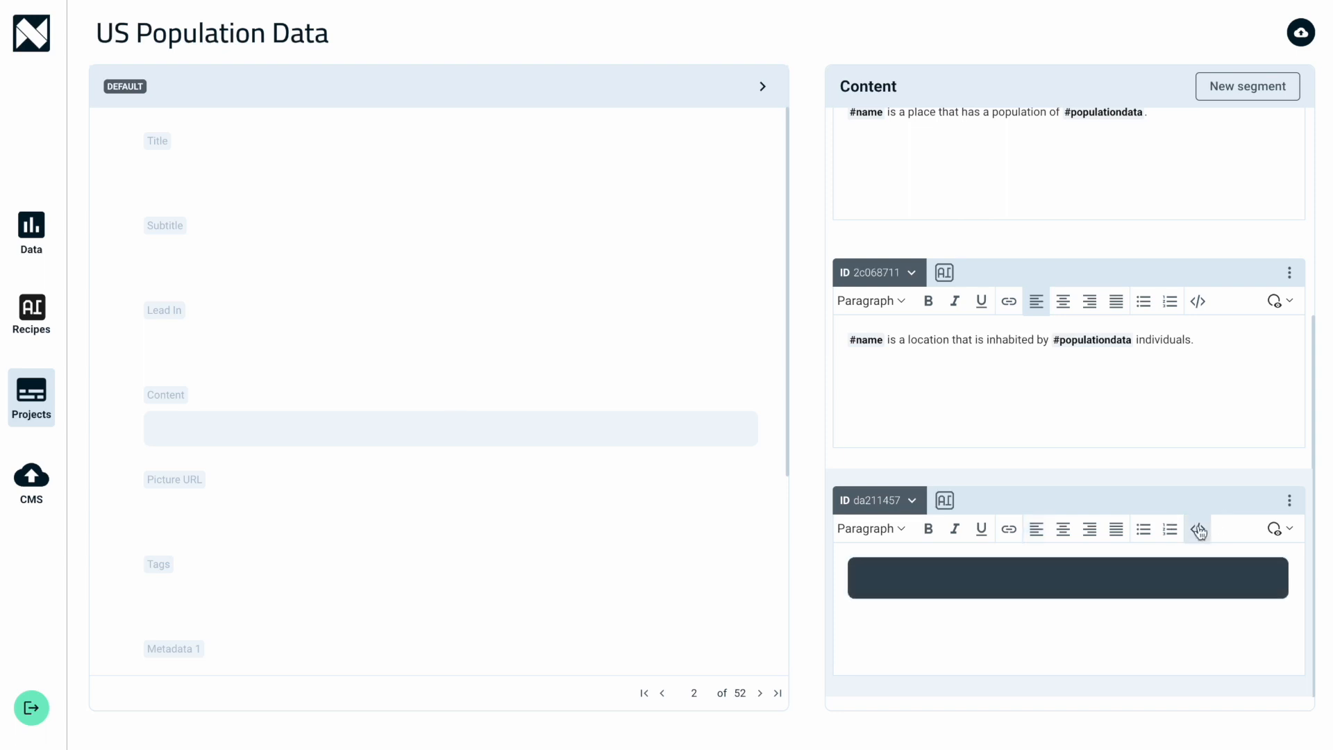
pyautogui.write('insert htm ')
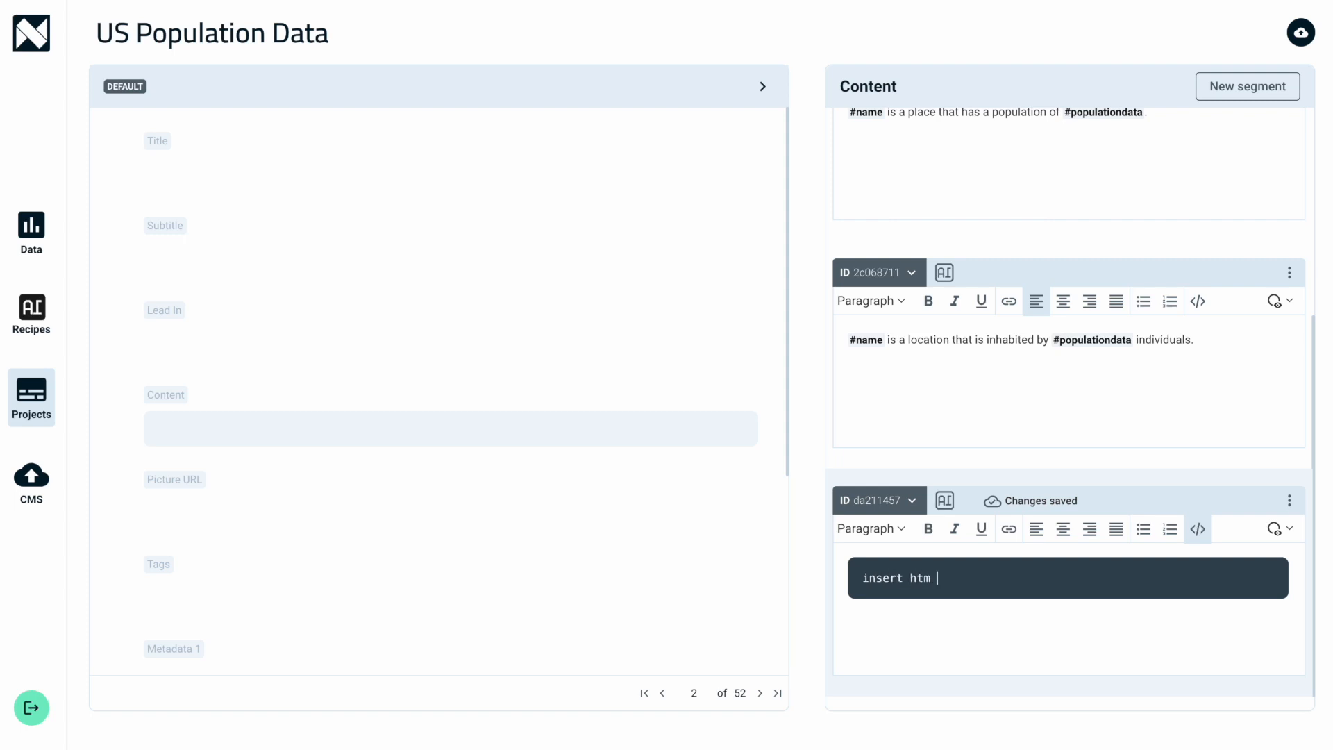
pyautogui.write('or javascript code here')
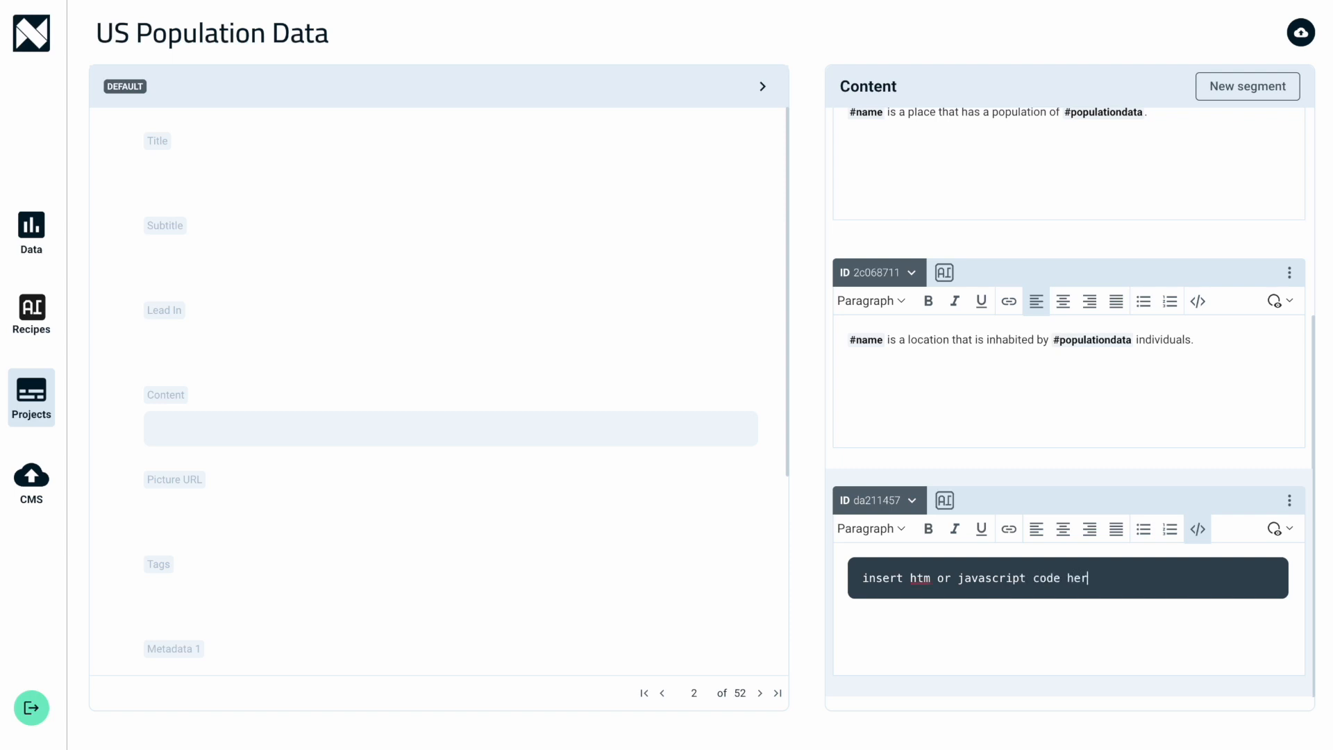
pyautogui.click(931, 576)
pyautogui.write('l')
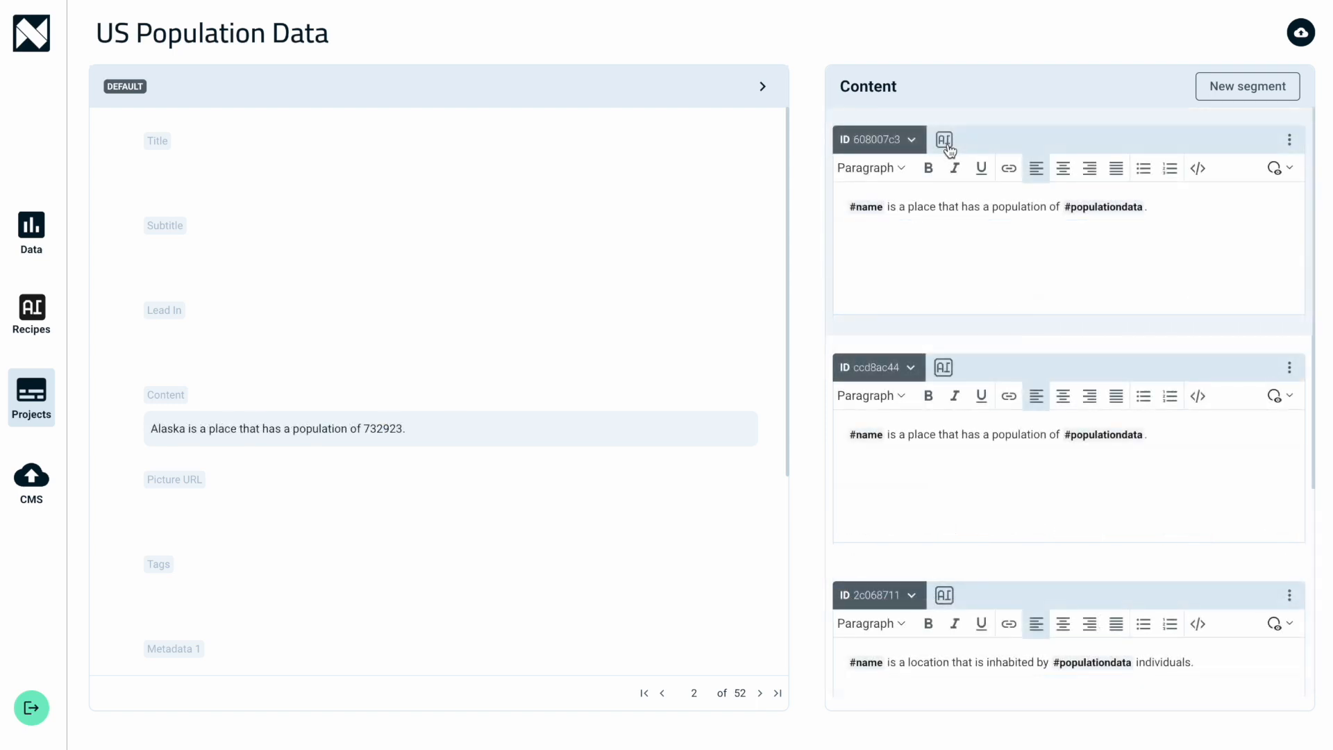
# Step: Turn the first segment into an AI prompt, append "expound on this state" to its sentence, and review the generated content
pyautogui.click(946, 145)
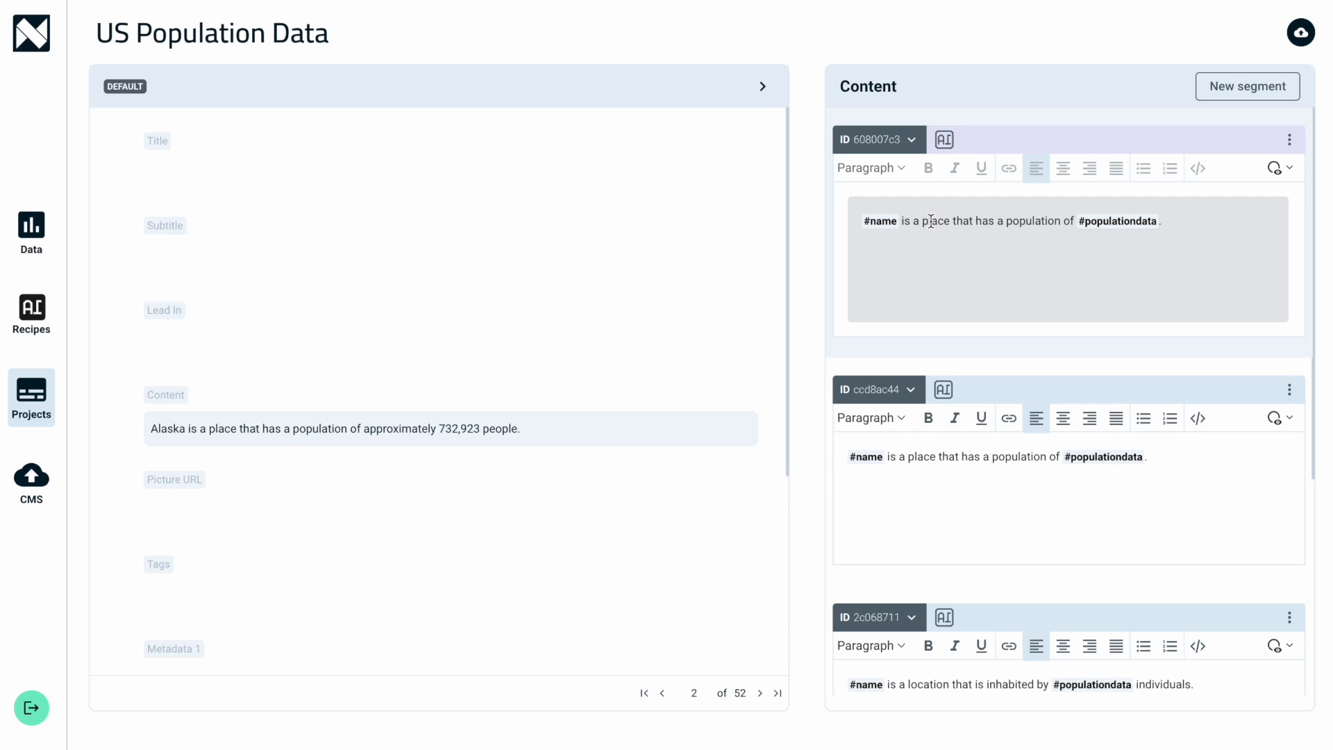
pyautogui.click(1201, 223)
pyautogui.write('expound of tn')
pyautogui.press('BackSpace')
pyautogui.press('BackSpace')
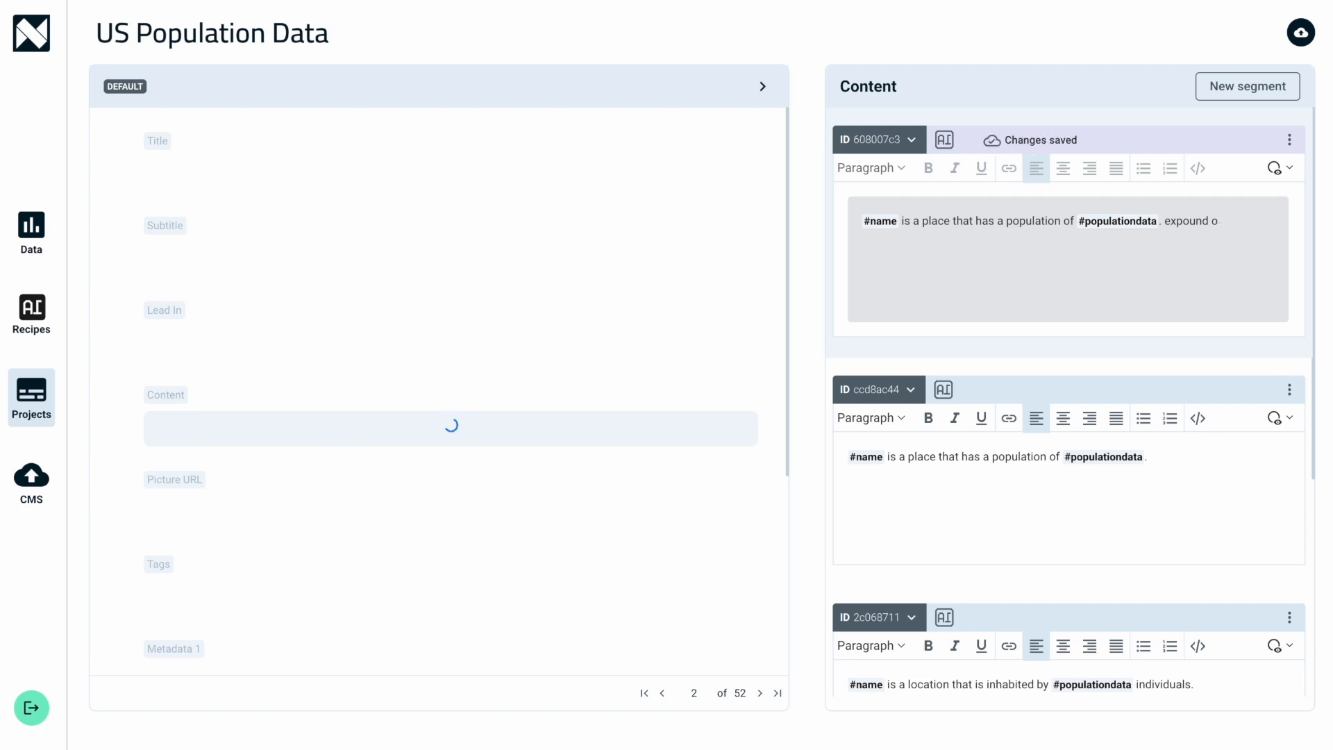
pyautogui.write('n this state')
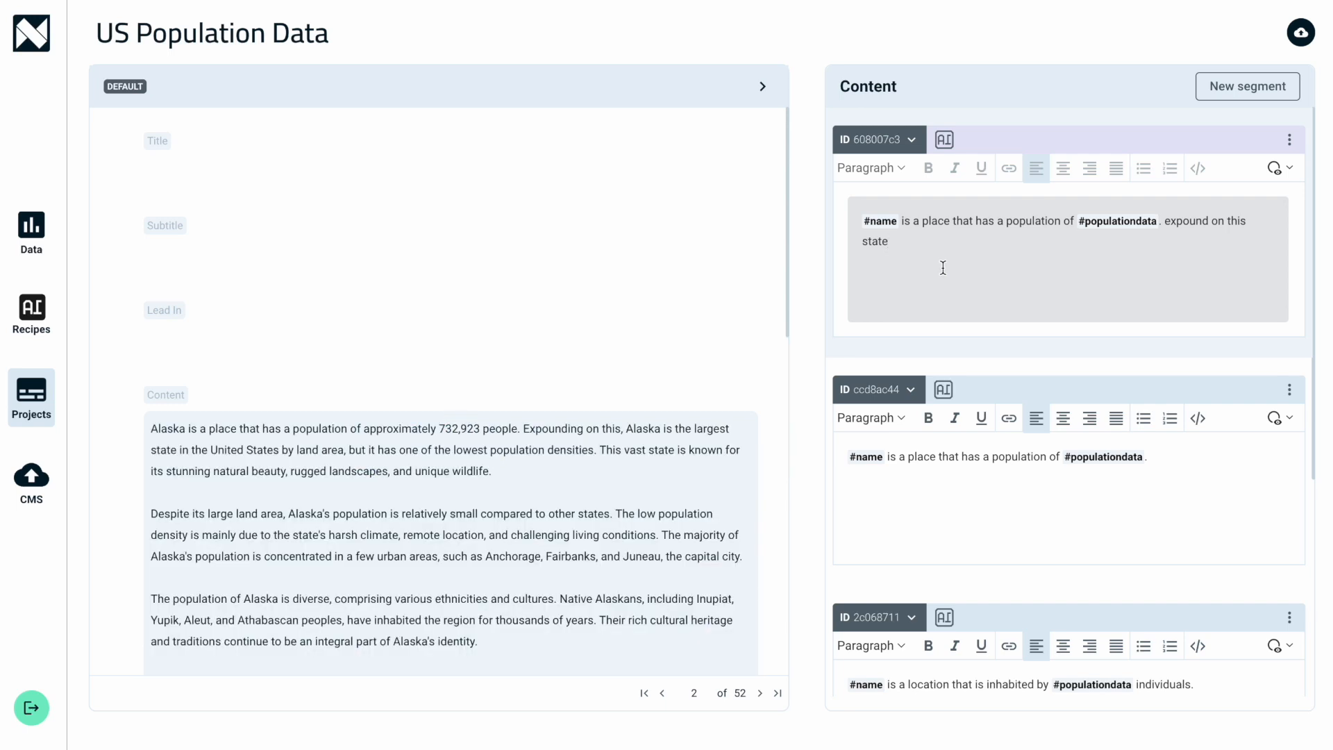
pyautogui.scroll(-2, 646, 390)
pyautogui.scroll(-4, 645, 390)
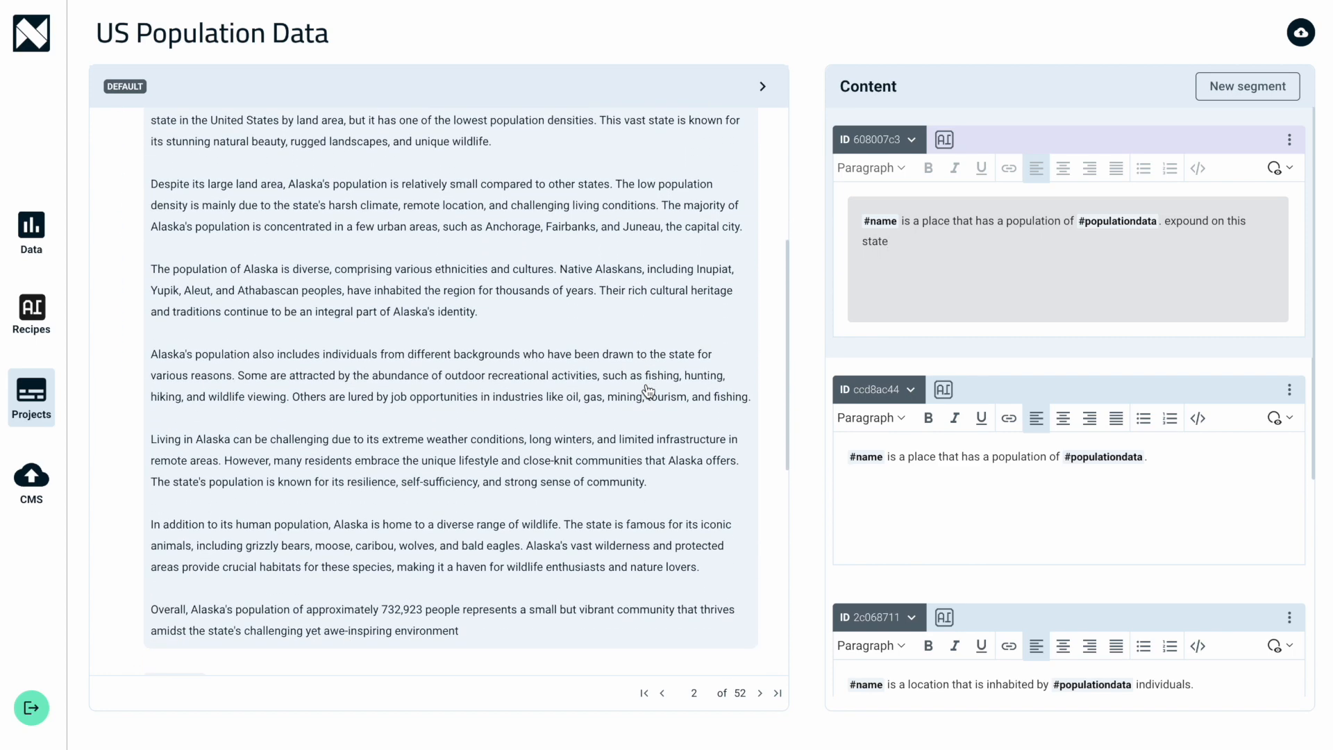
pyautogui.scroll(3, 646, 390)
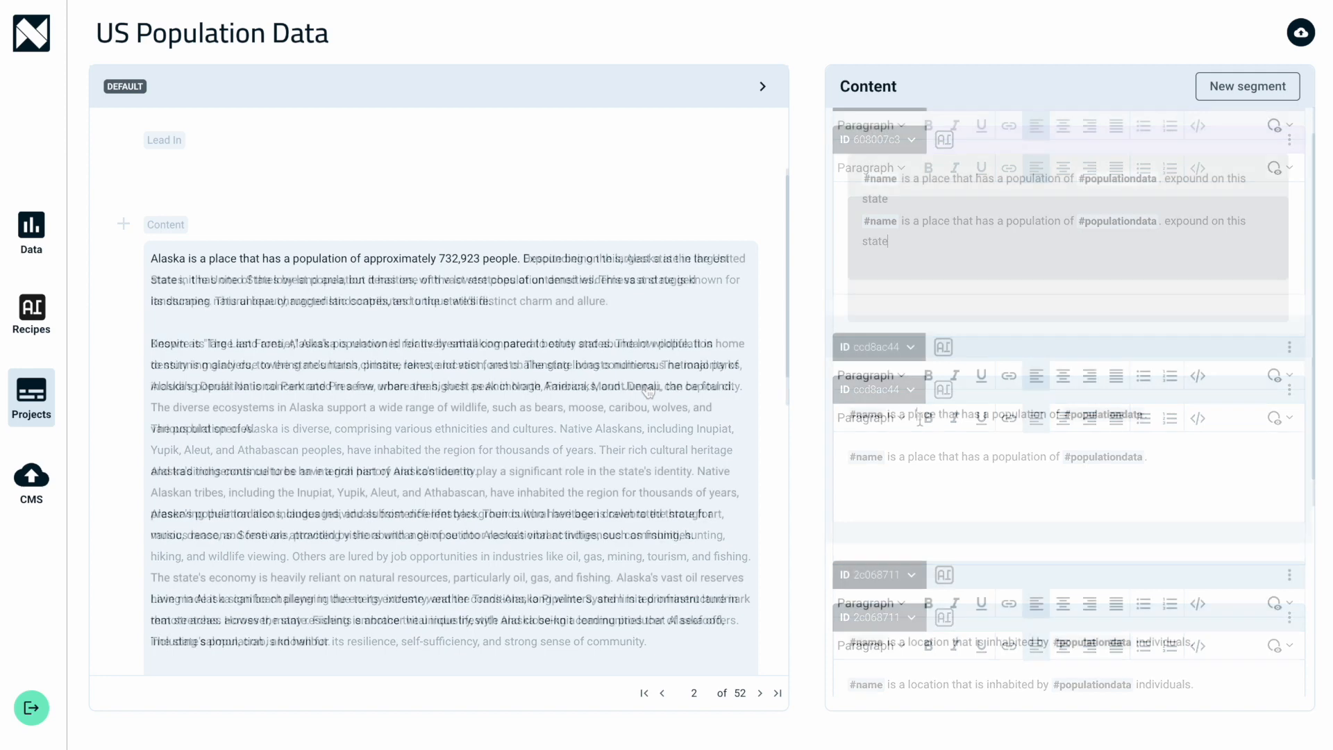
# Step: Generate AI synonyms for "place" in the population sentence and remove the suggestions spot, locale and site
pyautogui.doubleClick(919, 416)
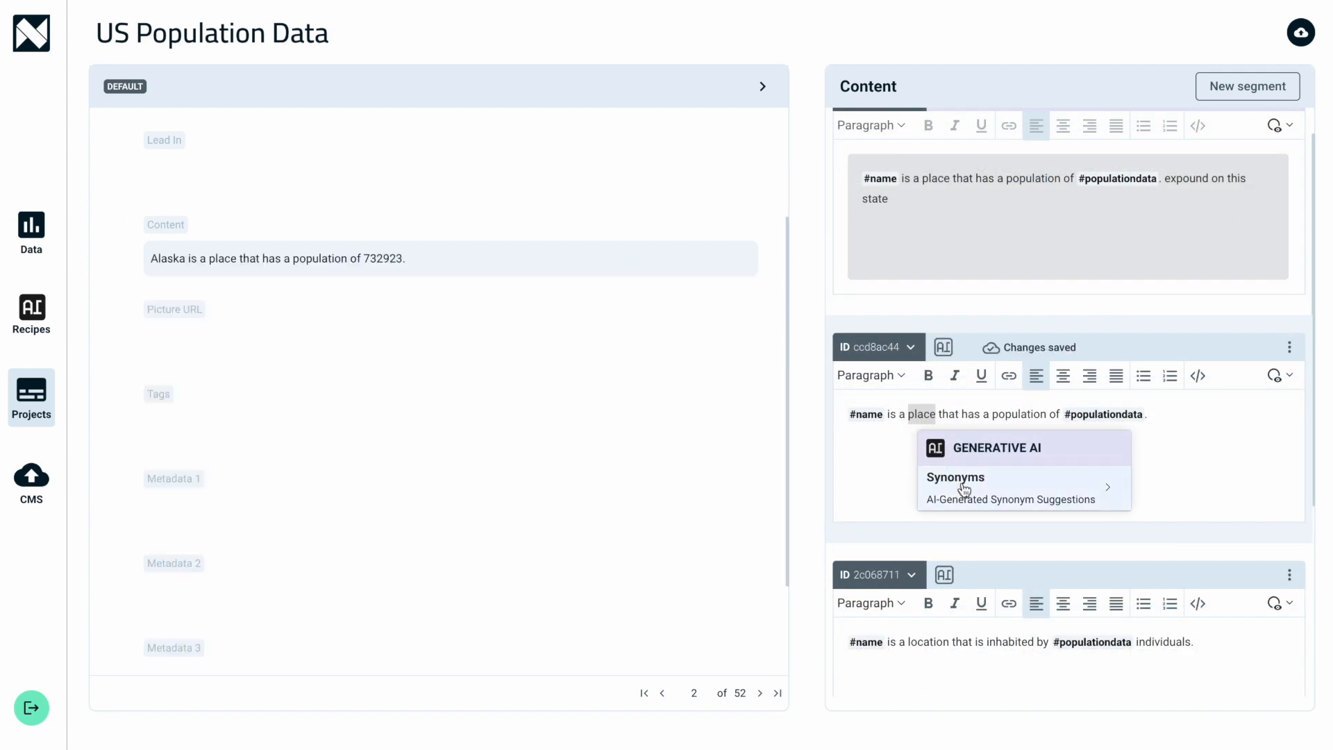
pyautogui.click(963, 489)
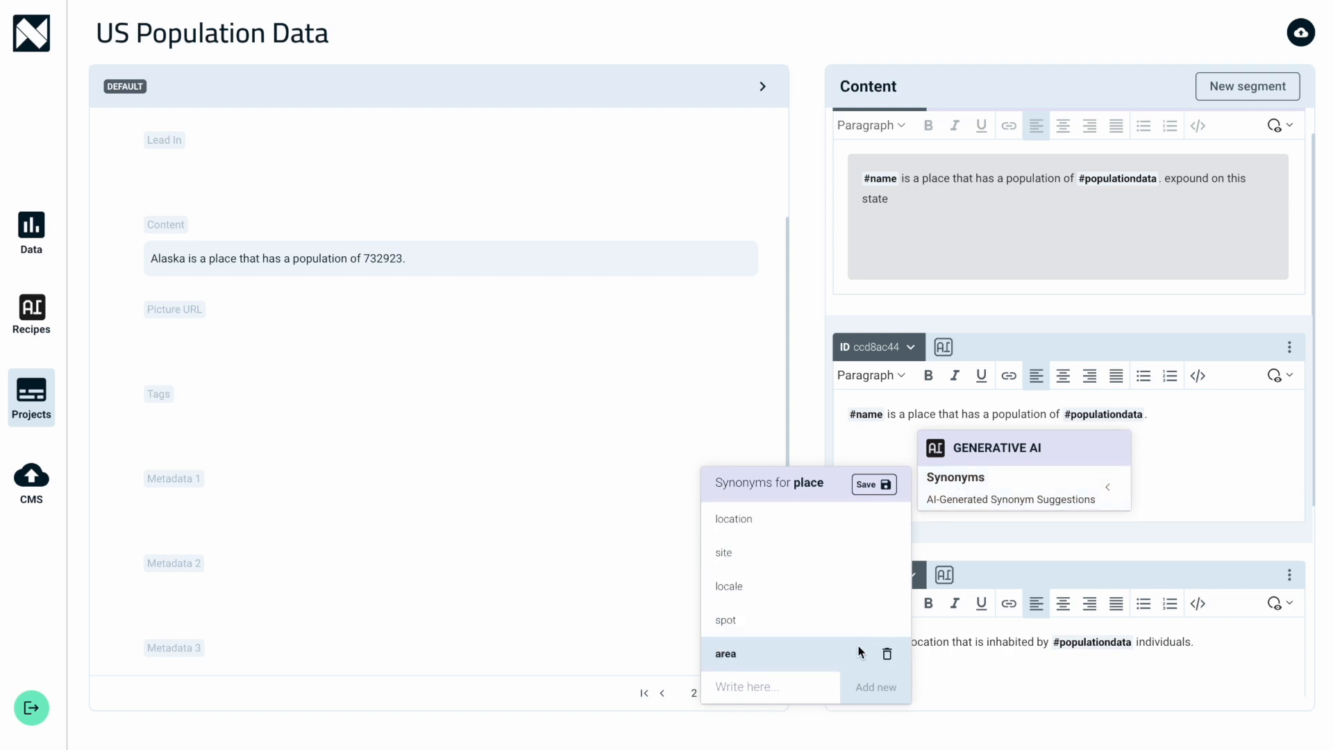
pyautogui.click(888, 621)
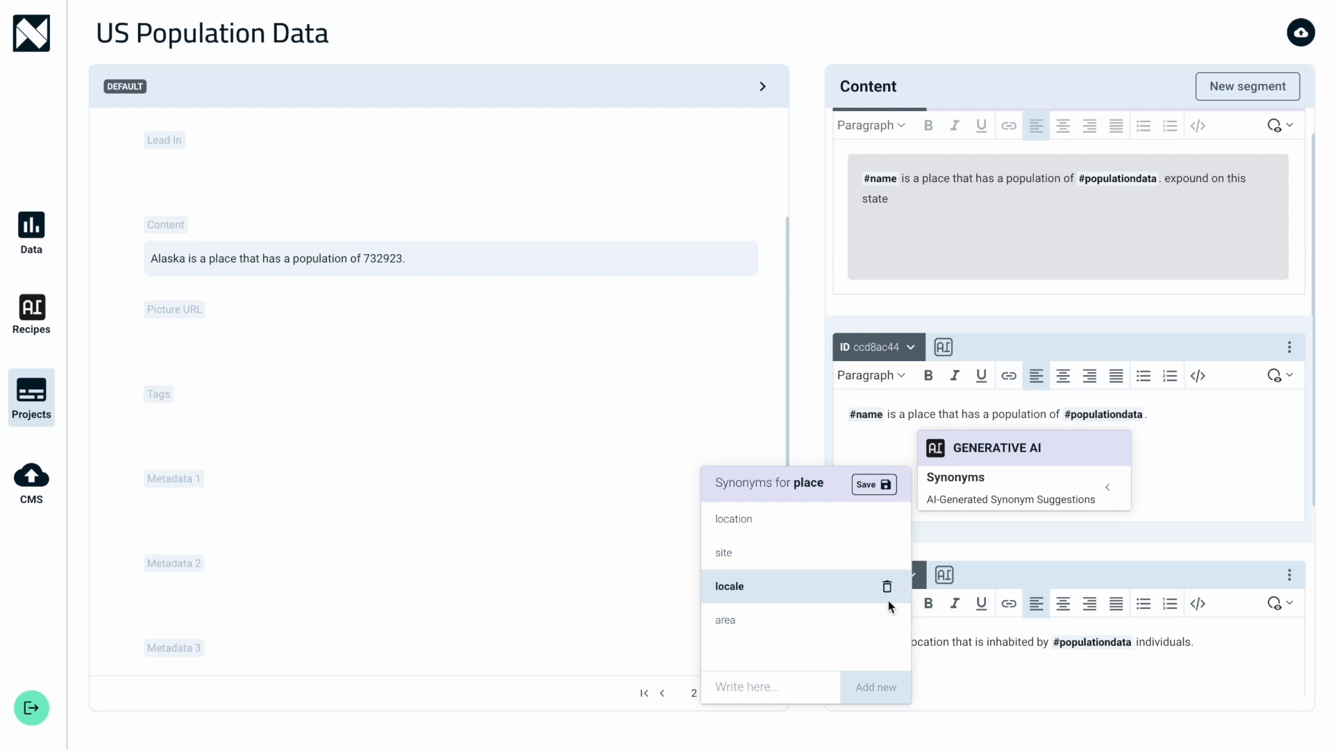
pyautogui.click(887, 588)
pyautogui.click(887, 553)
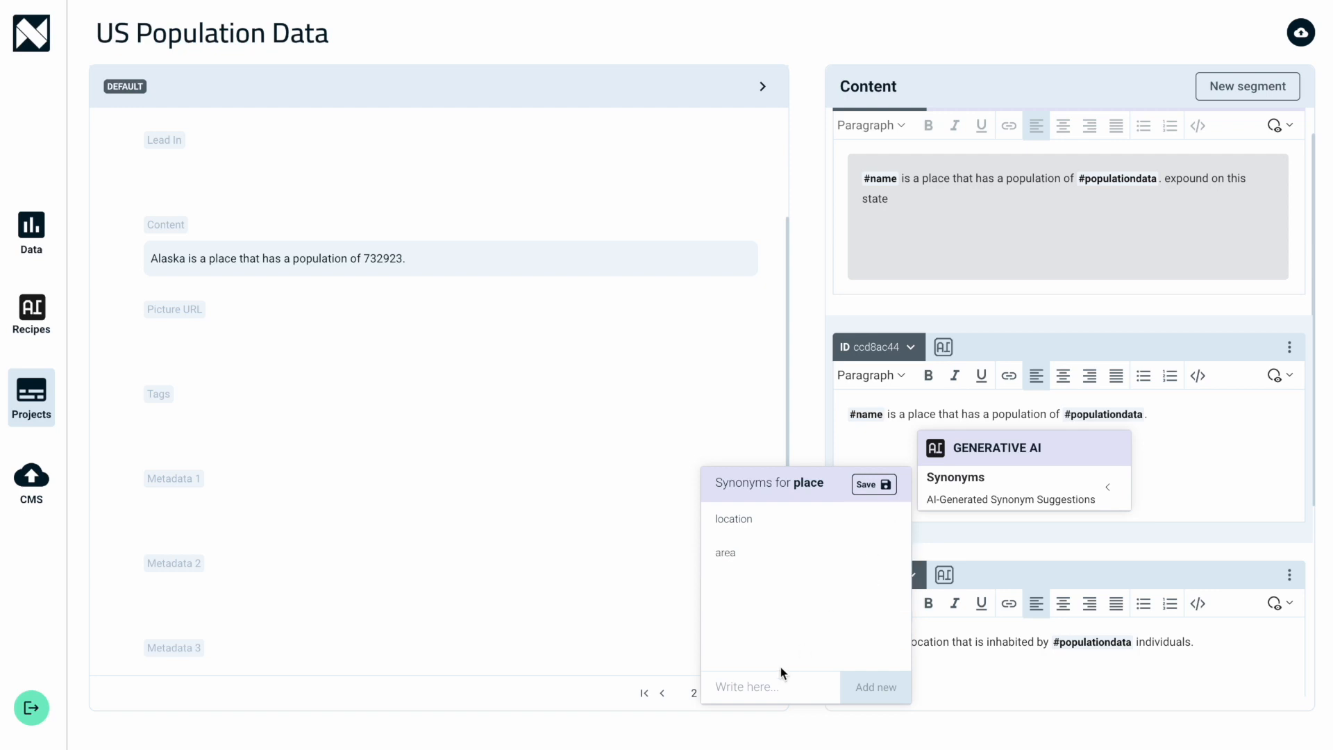
# Step: Add "state" as a custom synonym for "place" and save the synonym list
pyautogui.write('state')
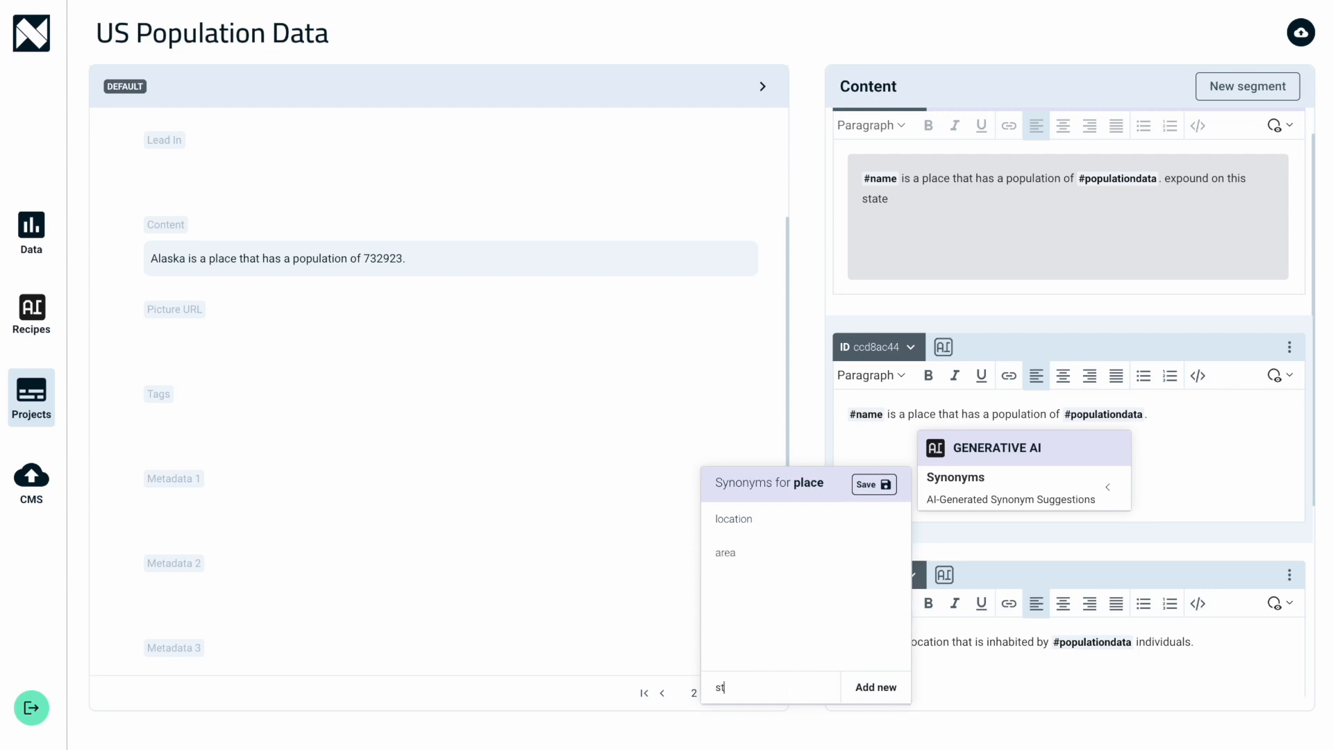
pyautogui.click(876, 689)
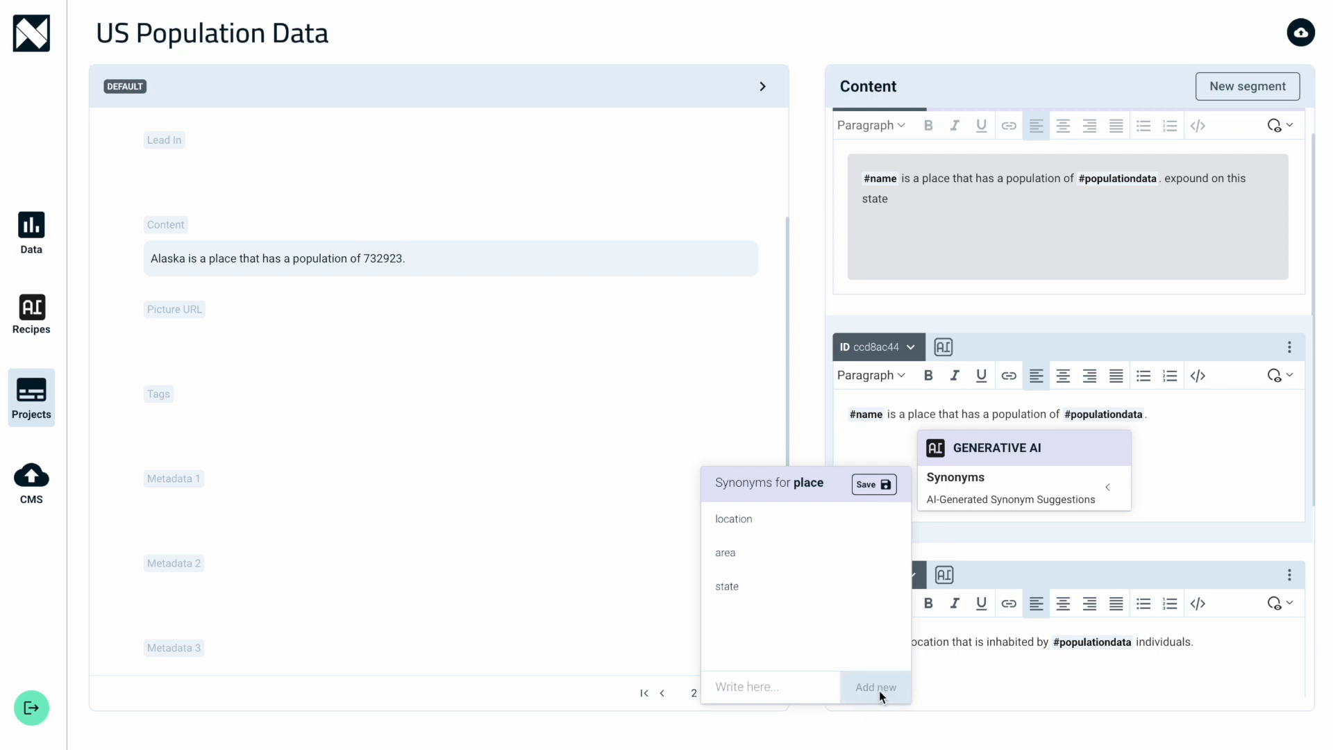
pyautogui.click(874, 486)
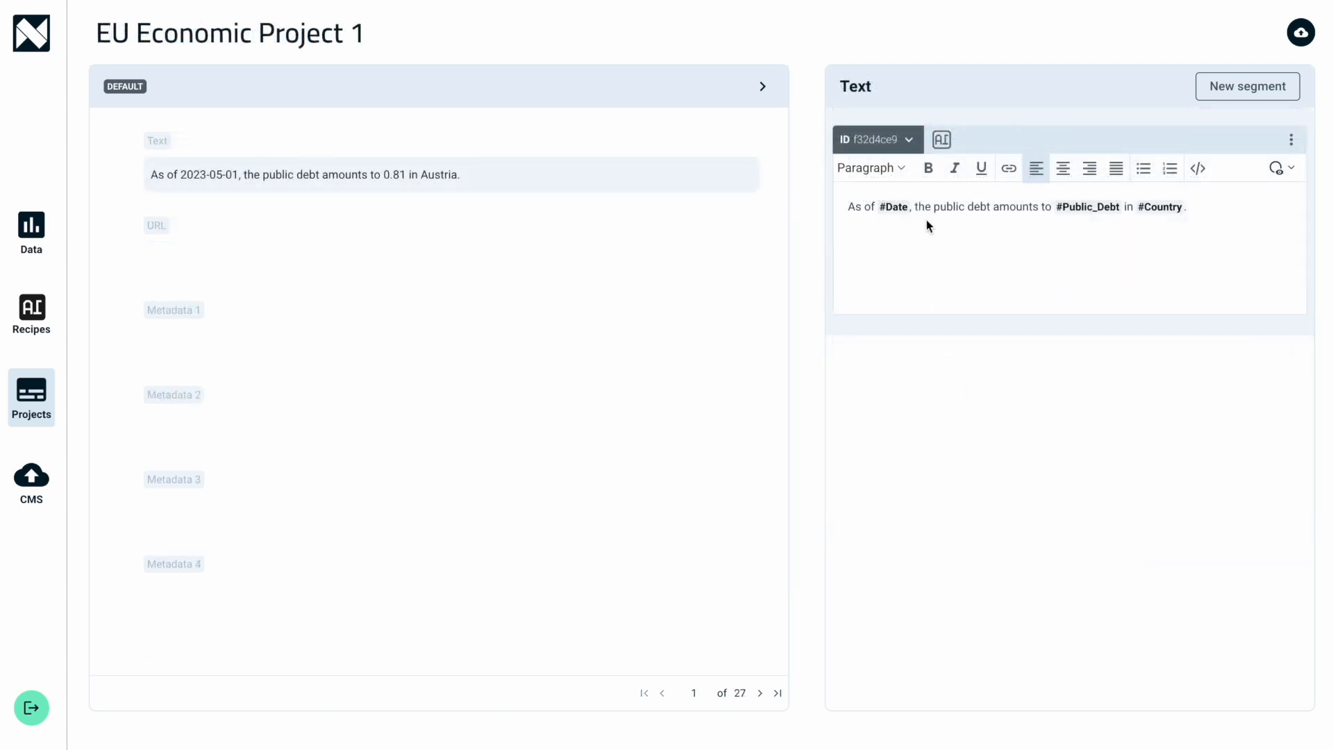
# Step: Format the #Date variable in the EU Economic Project 1 public debt sentence with the YYYY date format
pyautogui.click(898, 206)
pyautogui.click(897, 207)
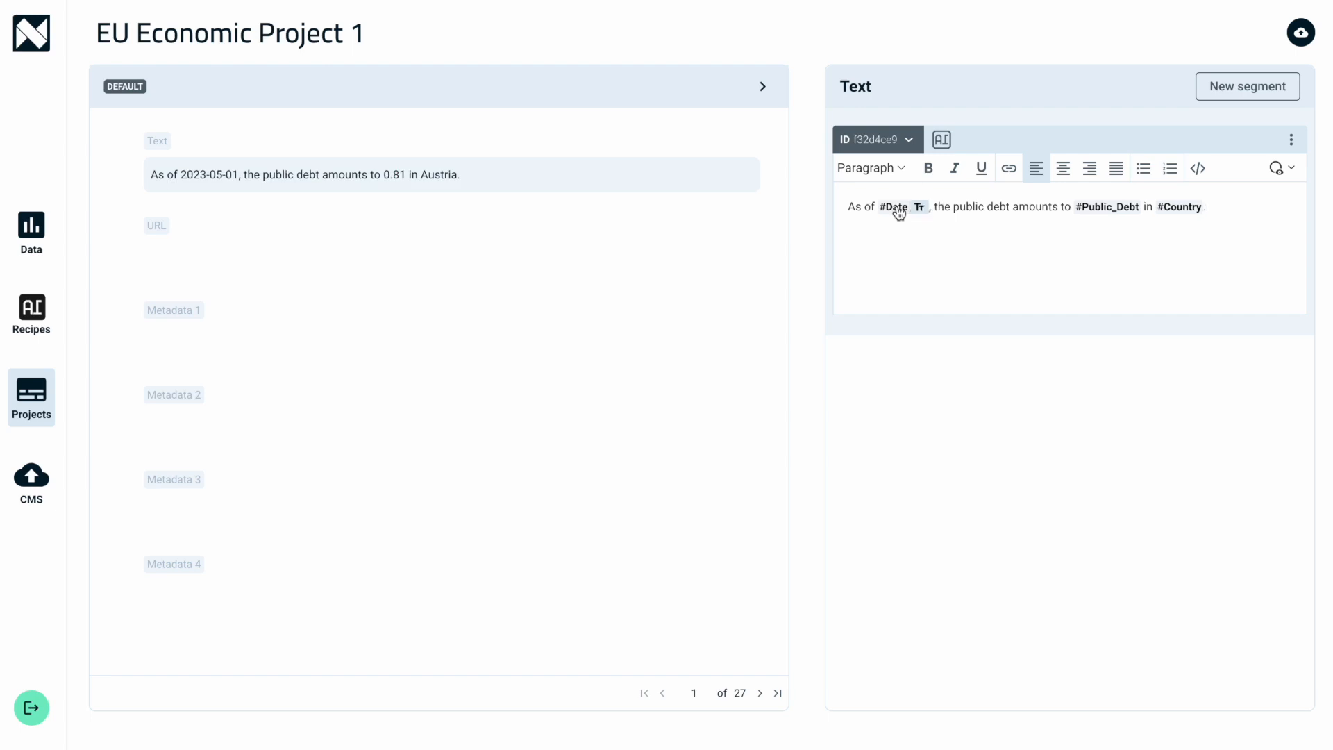
pyautogui.click(919, 209)
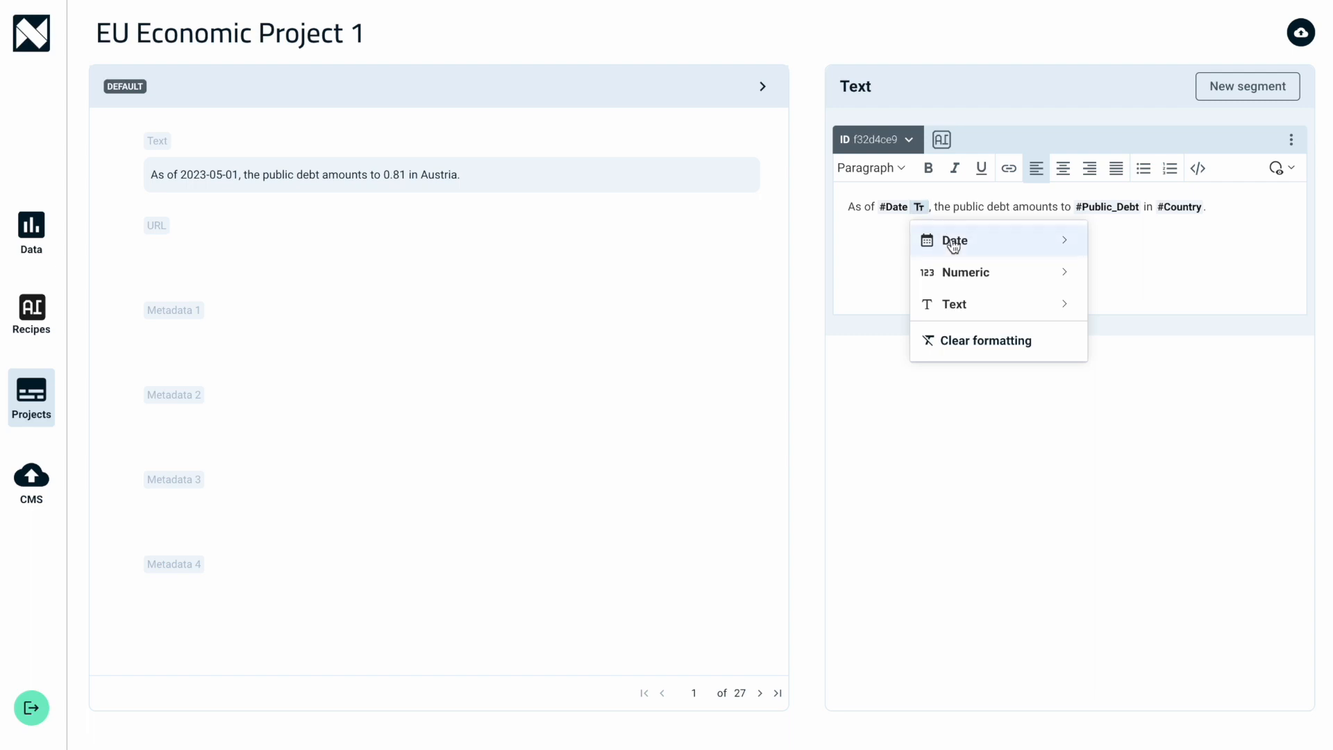
pyautogui.click(984, 244)
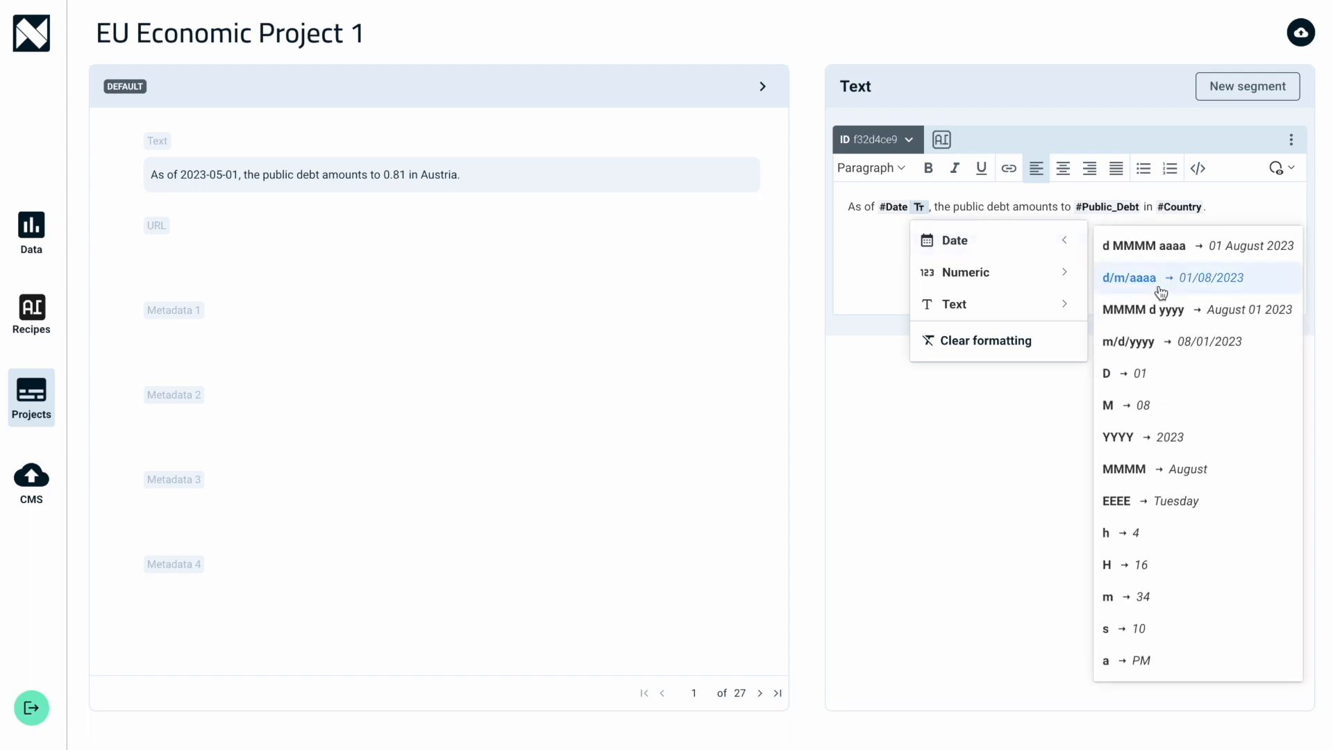
pyautogui.click(1143, 434)
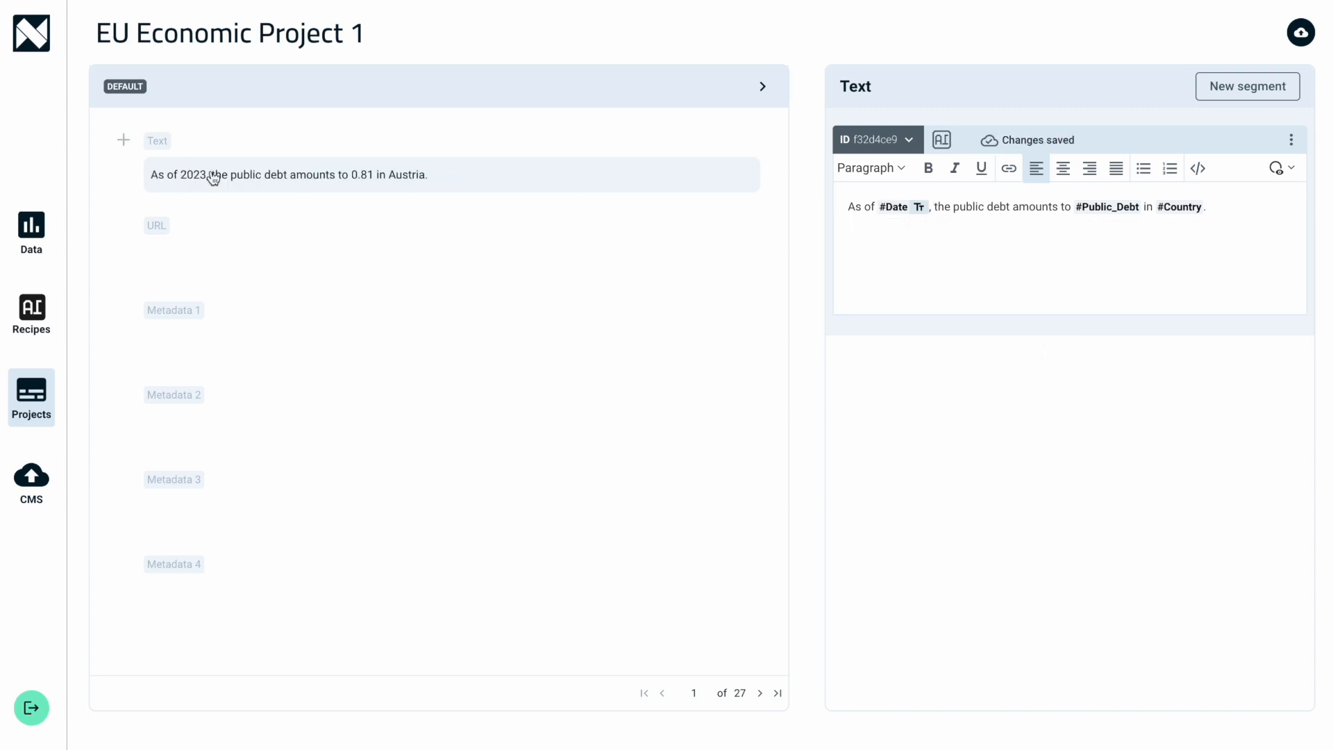
pyautogui.click(922, 211)
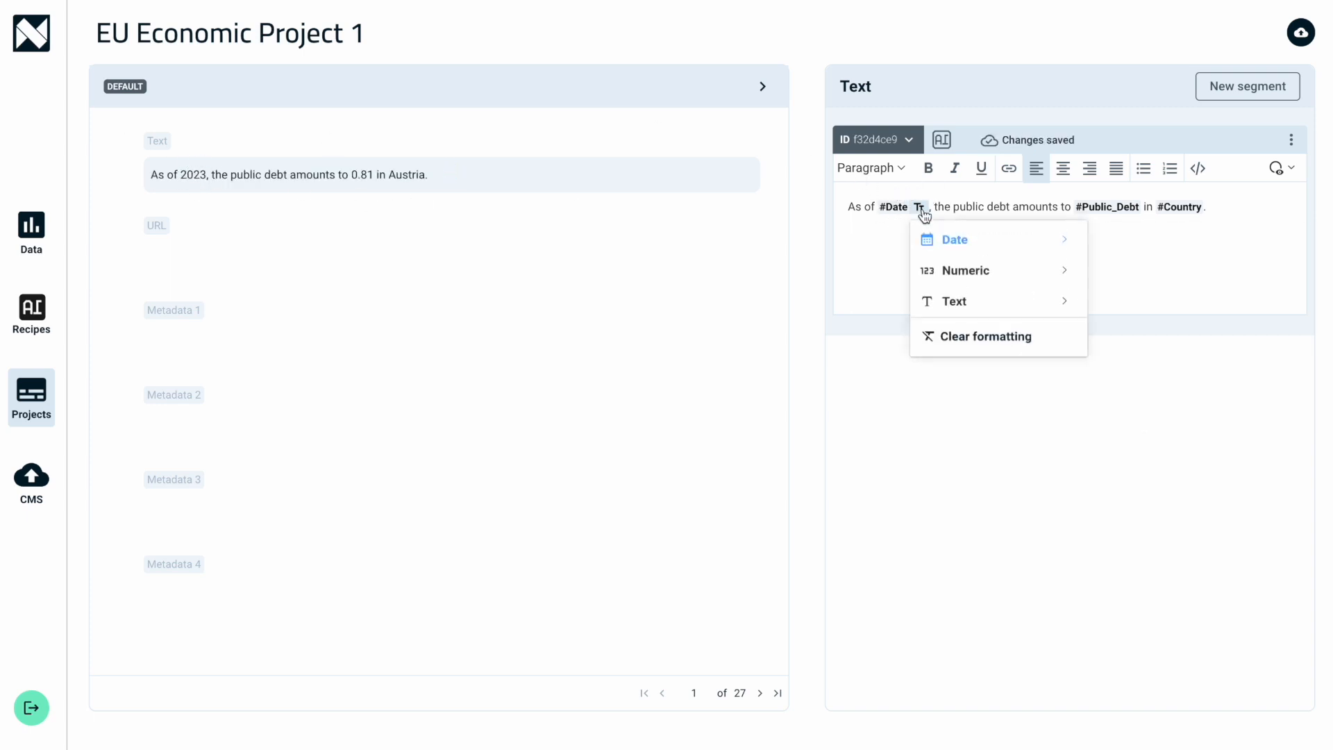
pyautogui.click(1064, 241)
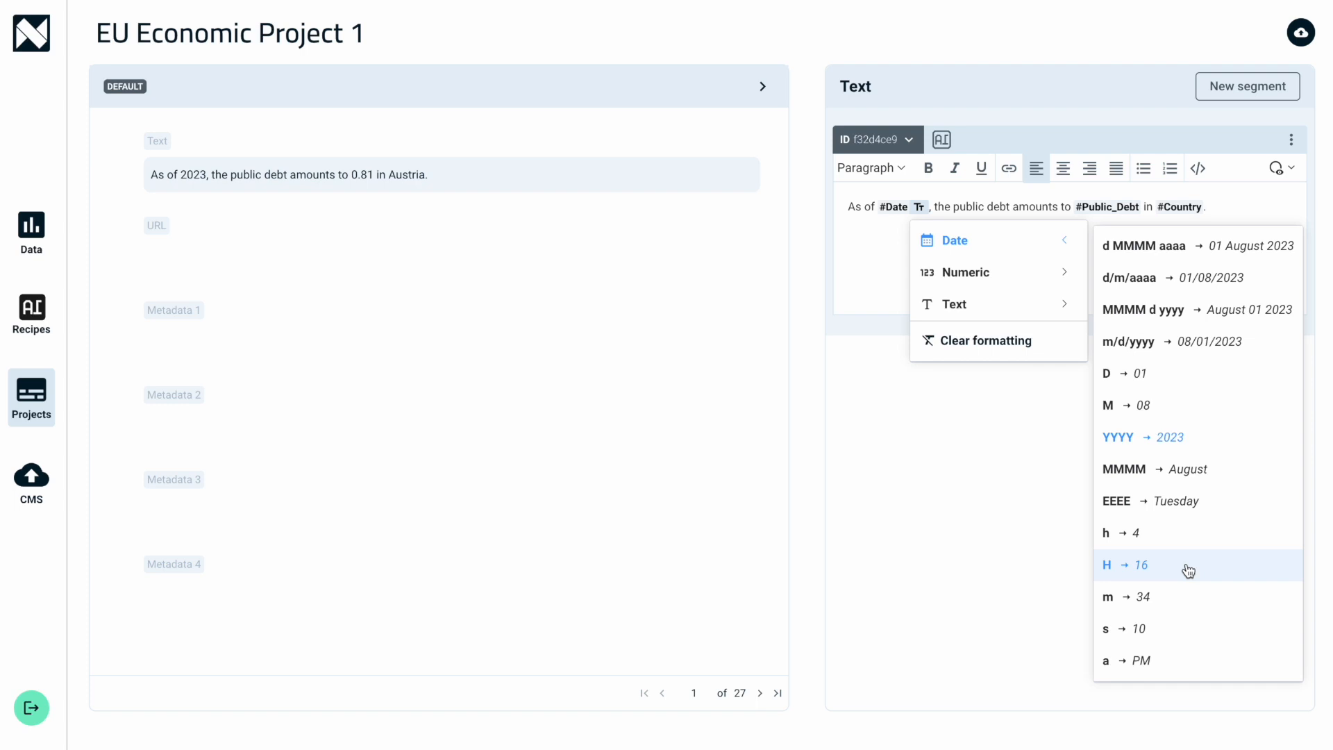
pyautogui.click(1180, 666)
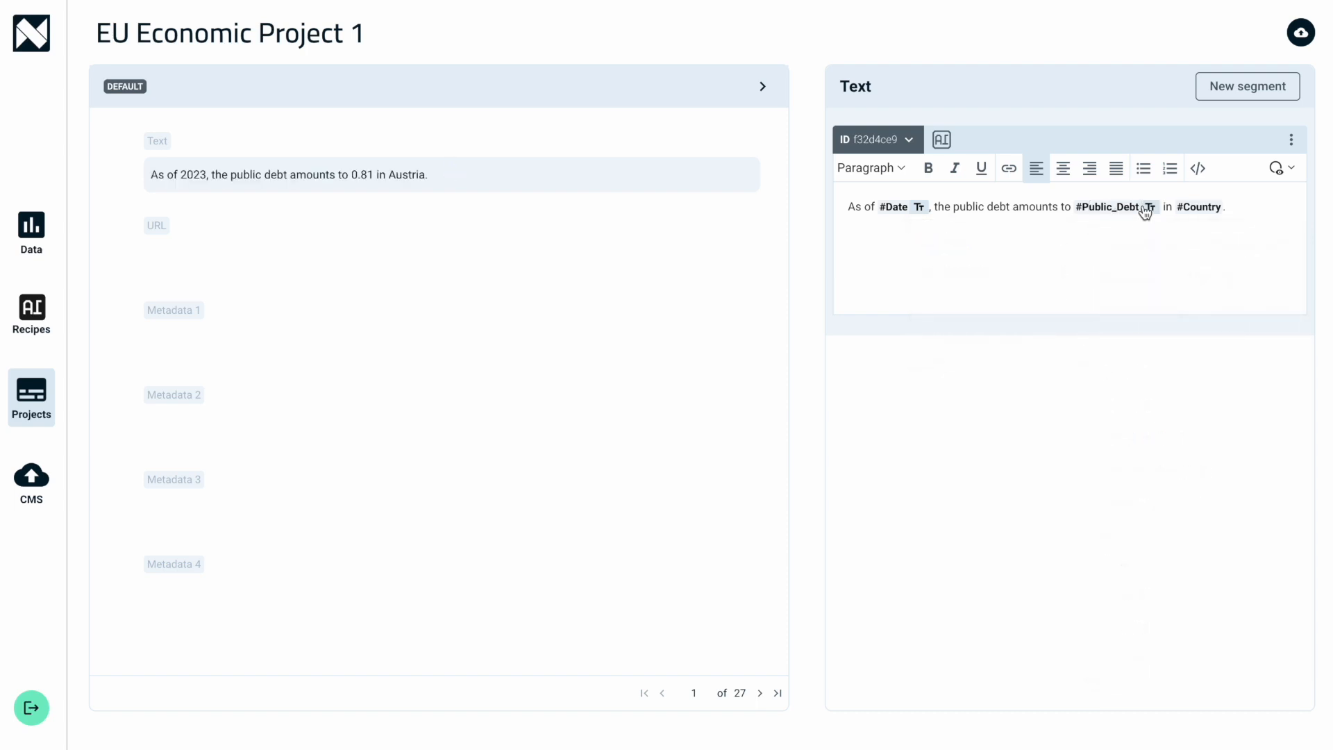
# Step: Format the #Public_Debt variable in the sentence with the percentage numeric format
pyautogui.click(1149, 207)
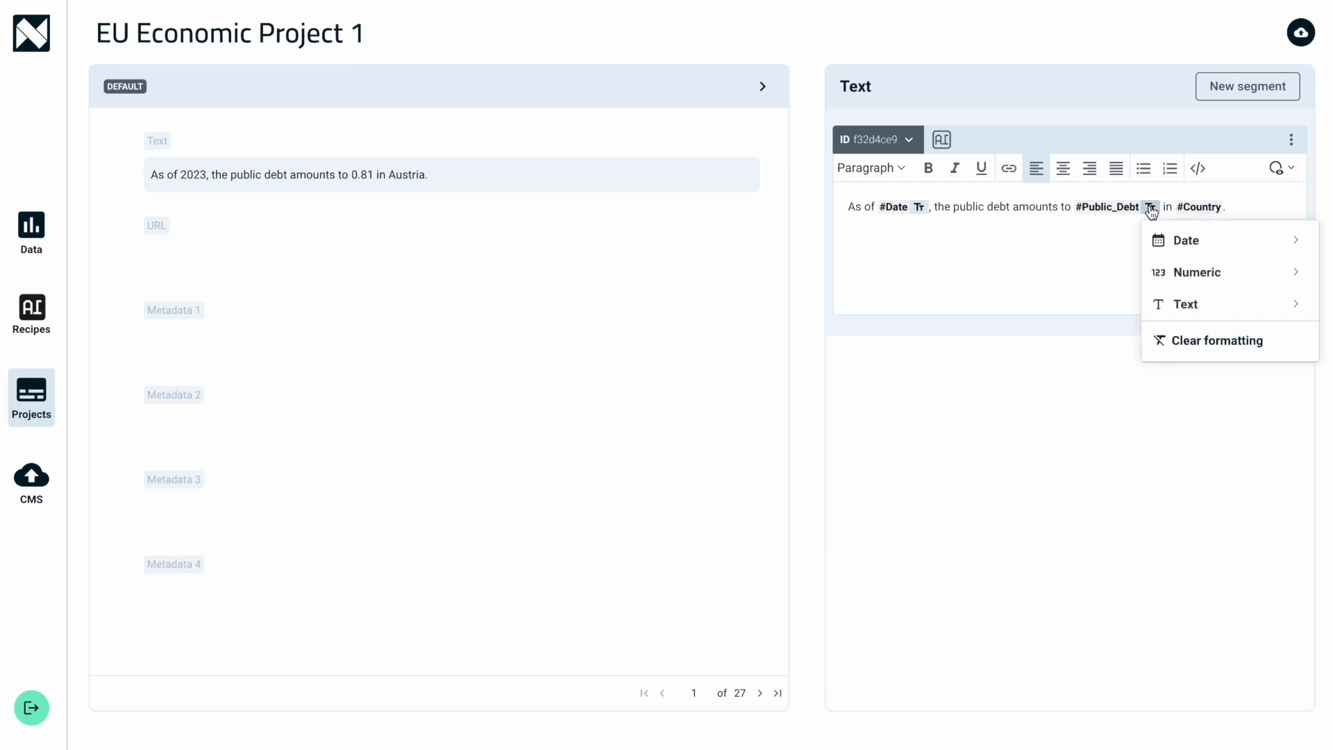
pyautogui.click(1174, 274)
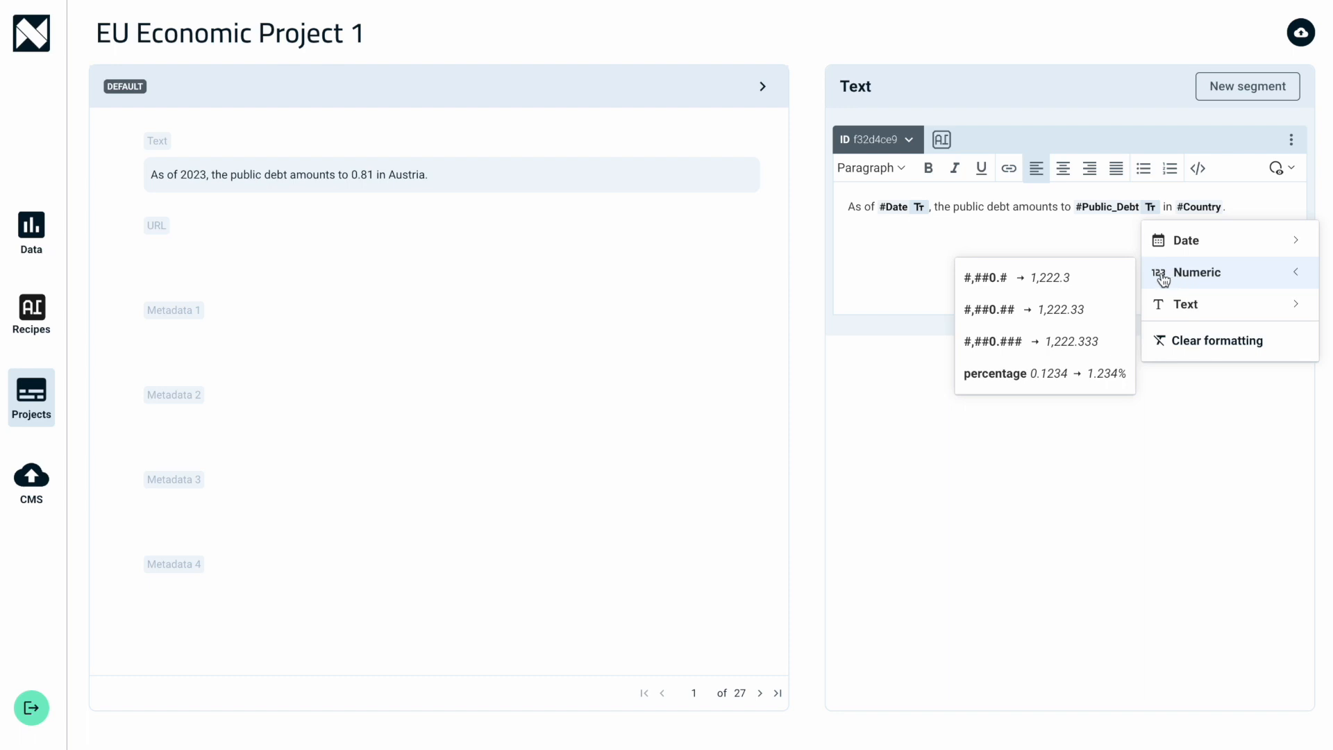
pyautogui.click(1096, 375)
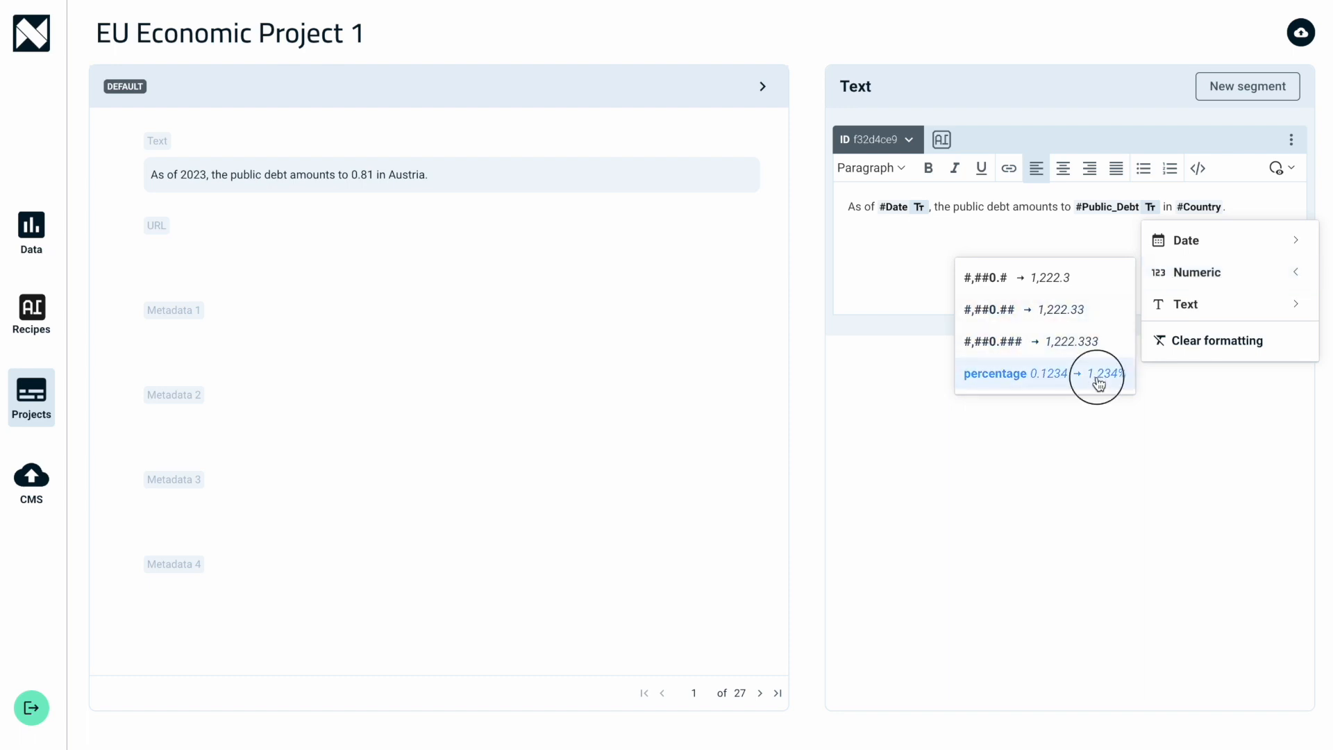
# Step: Format the #Country variable in the sentence with the UPPER text format
pyautogui.click(1232, 207)
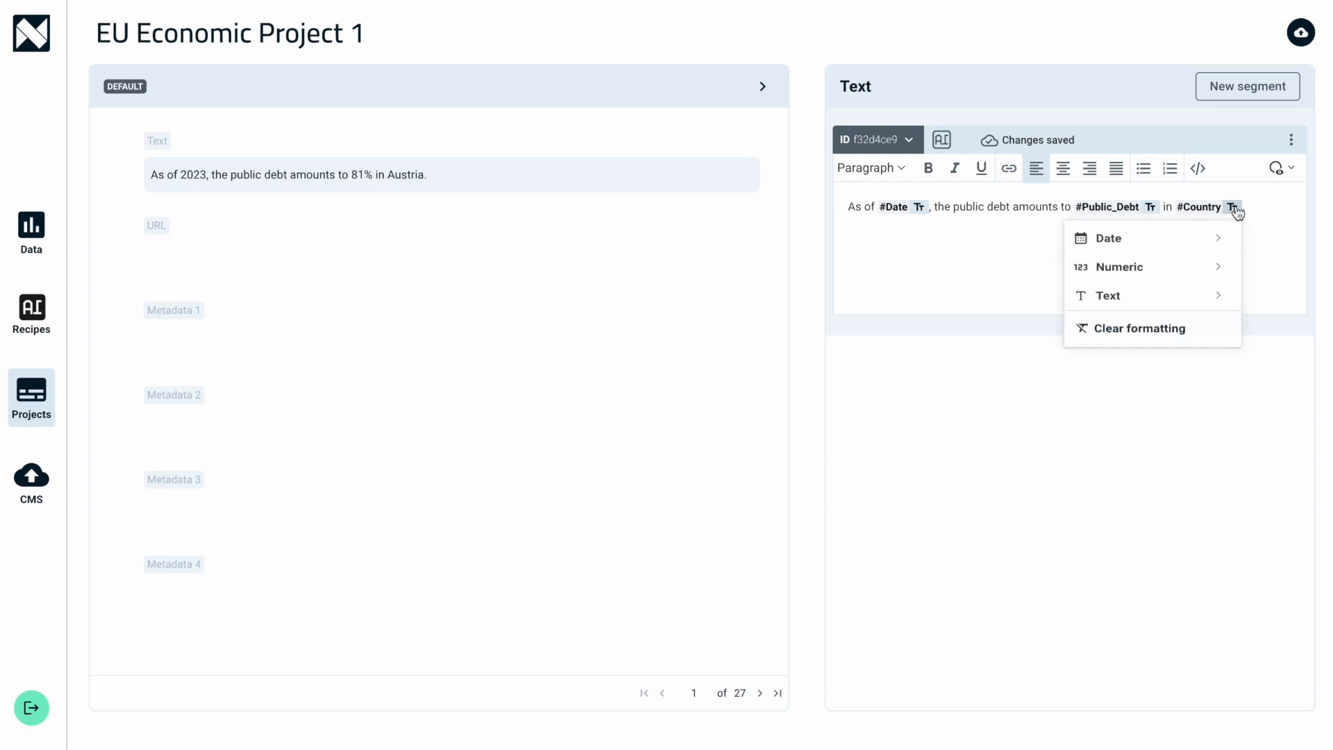
pyautogui.click(1201, 309)
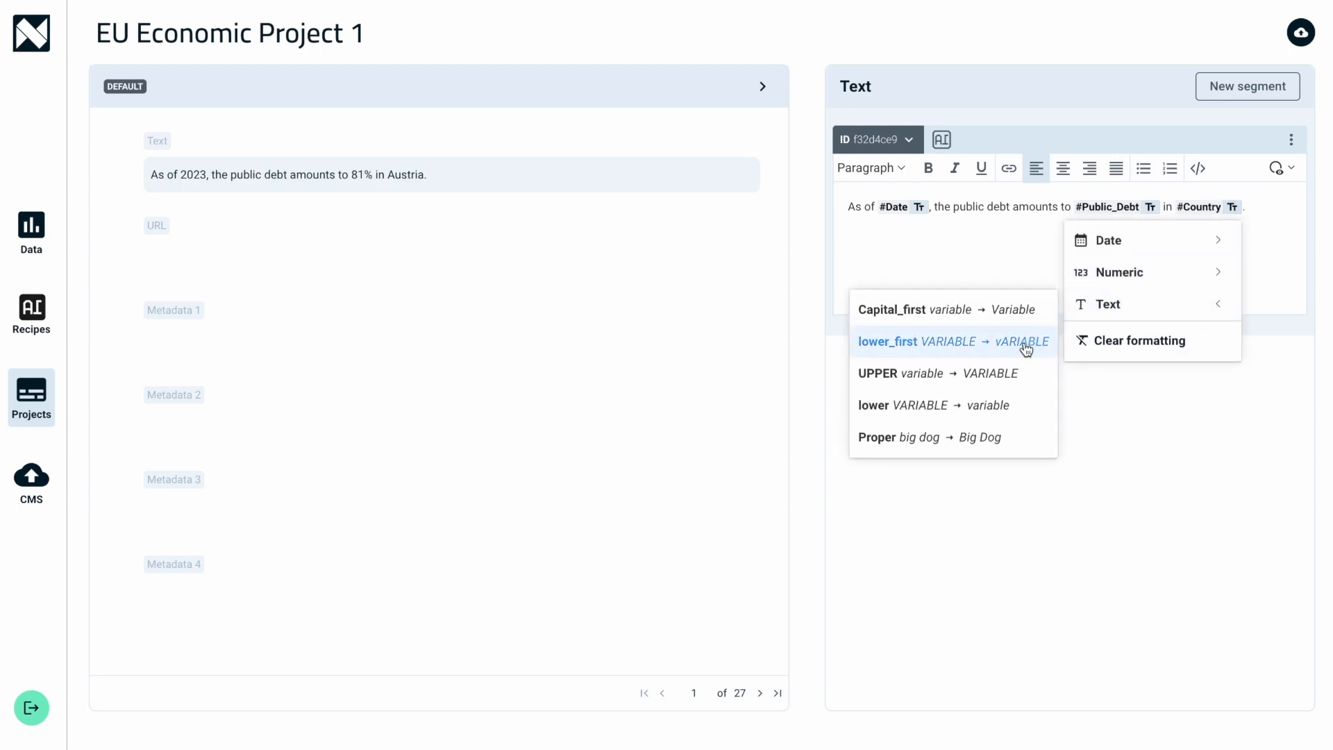
pyautogui.click(1019, 379)
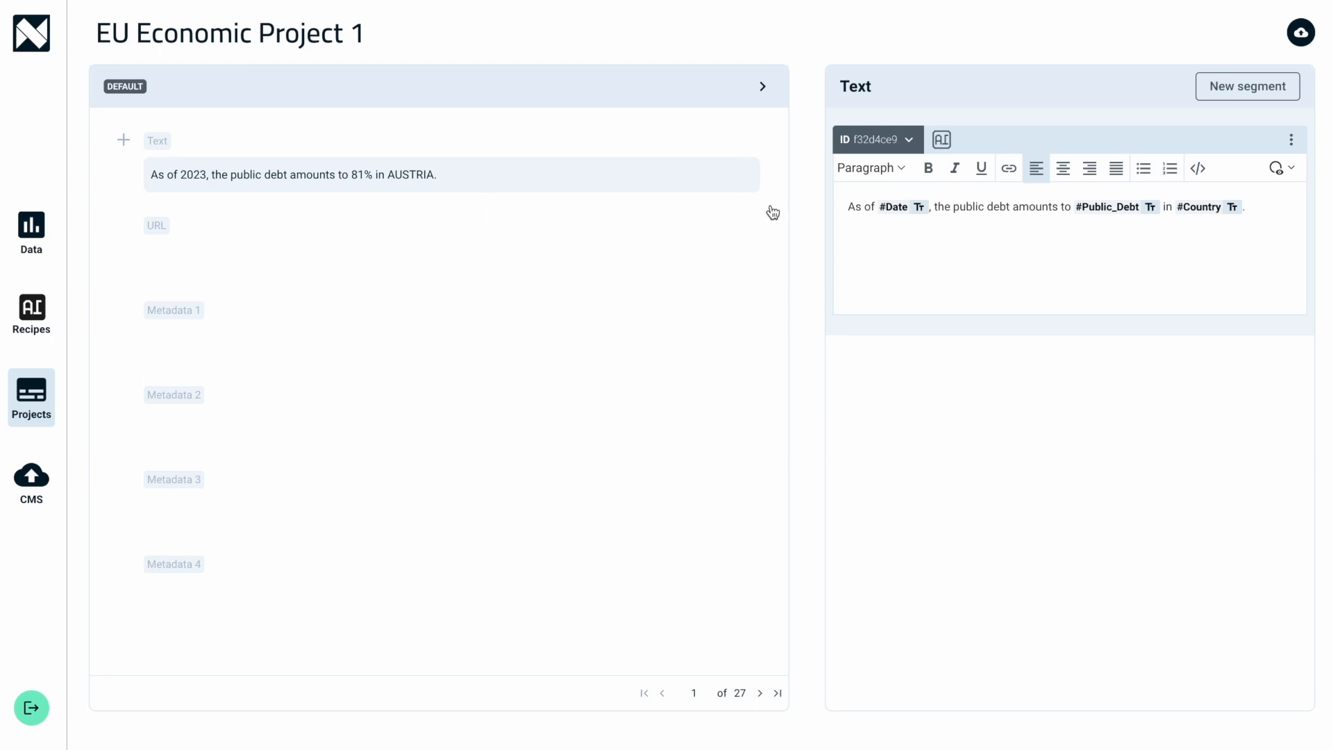
# Step: Clear the formatting from the #Date, #Public_Debt and #Country variables in the sentence
pyautogui.click(918, 209)
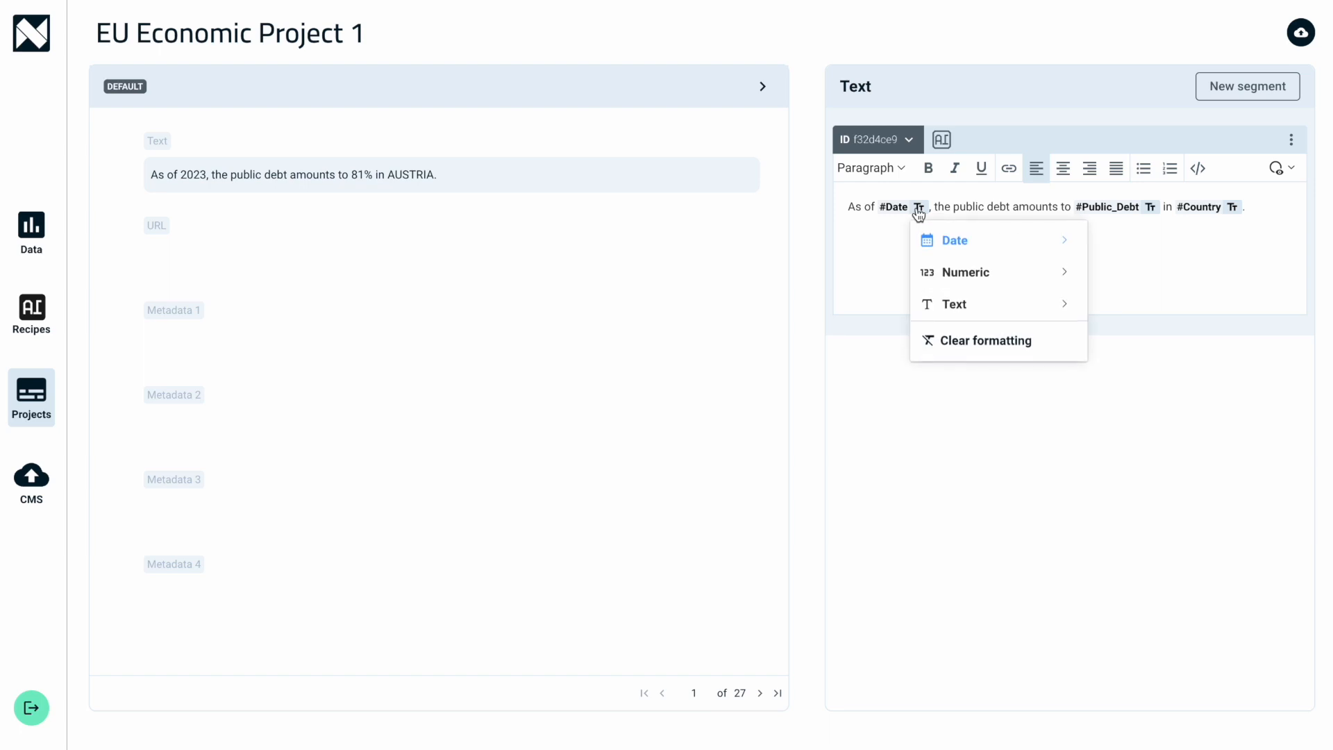
pyautogui.click(962, 341)
pyautogui.click(1131, 211)
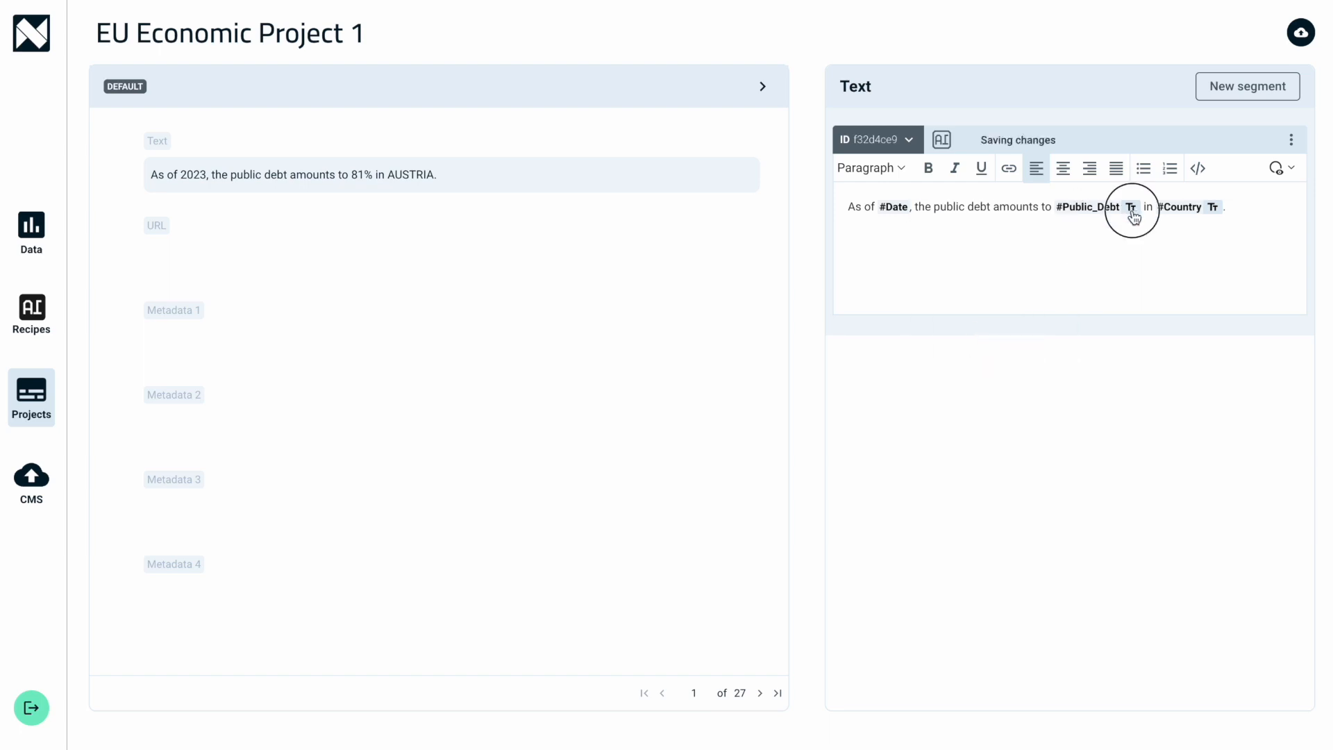
pyautogui.click(1162, 341)
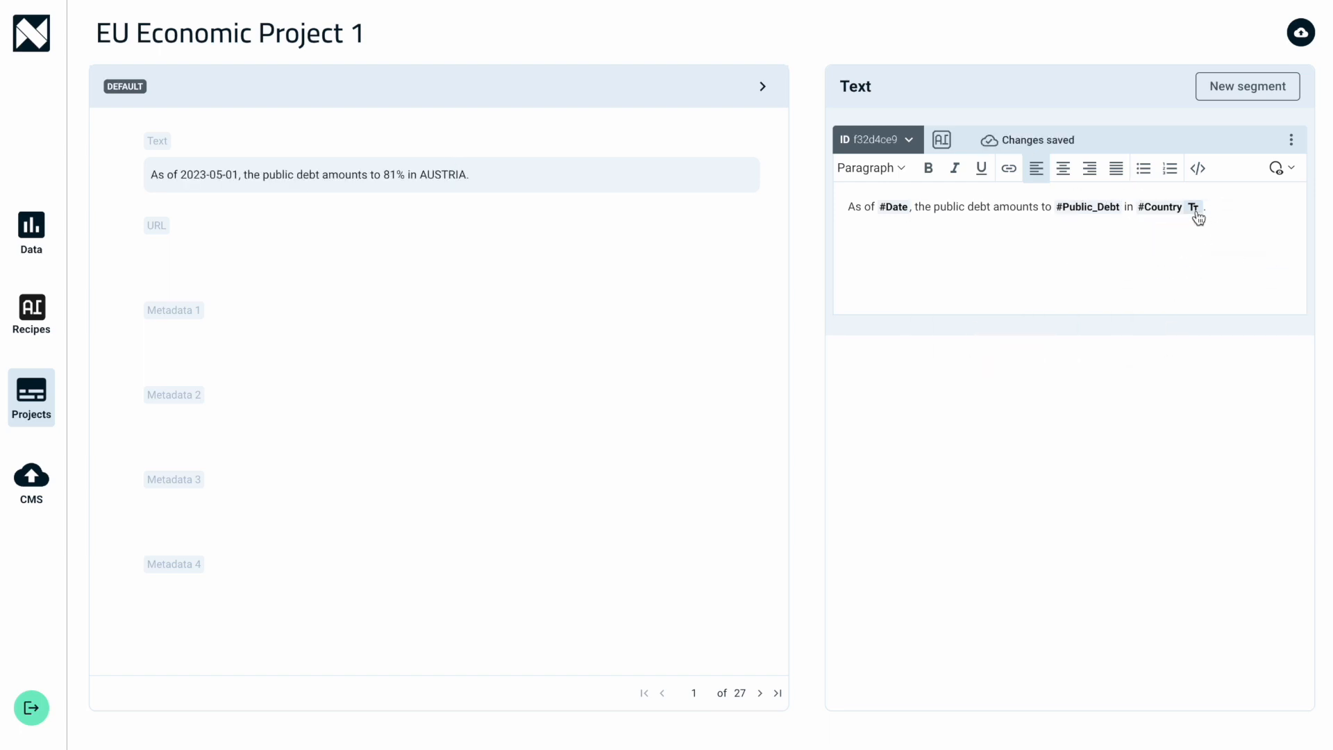
pyautogui.click(1197, 217)
pyautogui.click(1172, 347)
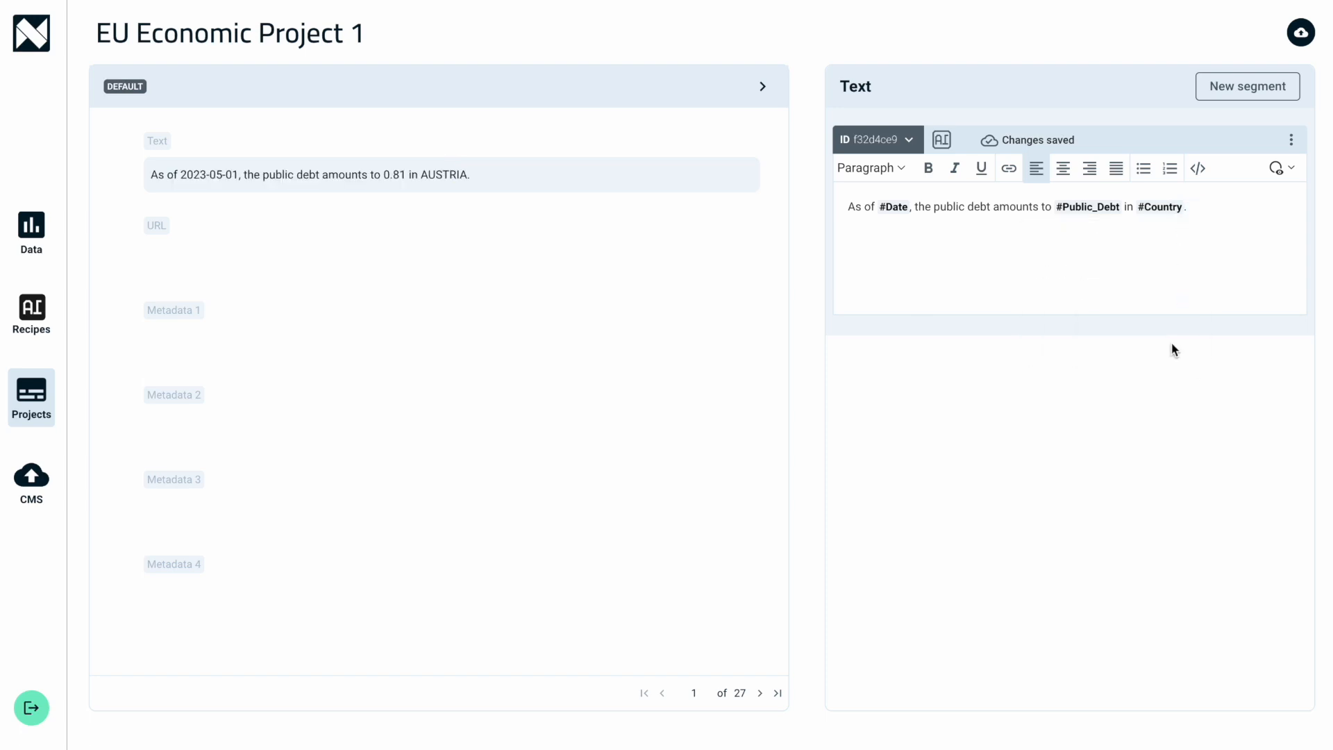